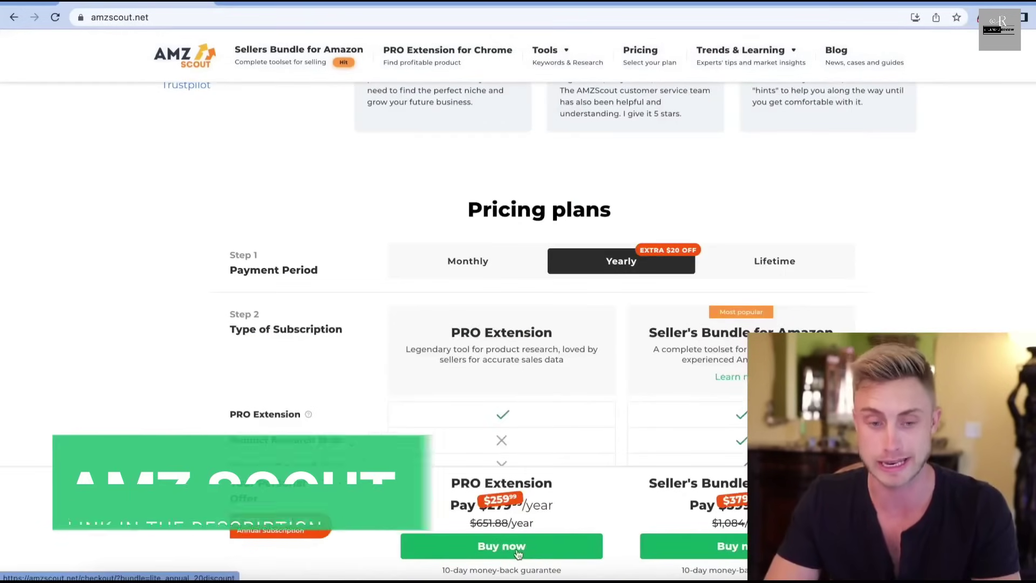
Step: Look over the pricing plans and open the Amazon seller MasterClasses page
scroll(379, 369, "down", 5)
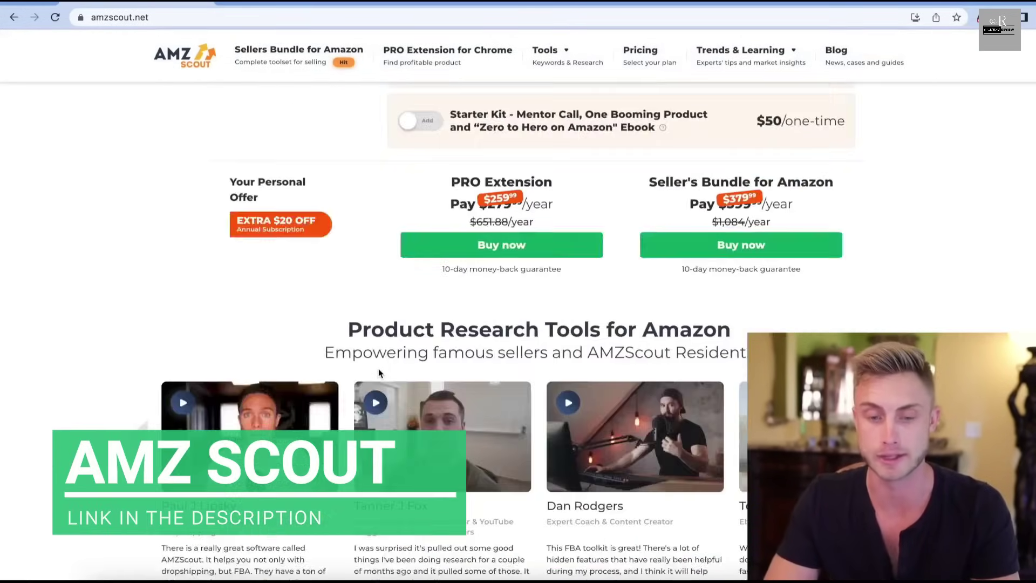
scroll(378, 369, "up", 15)
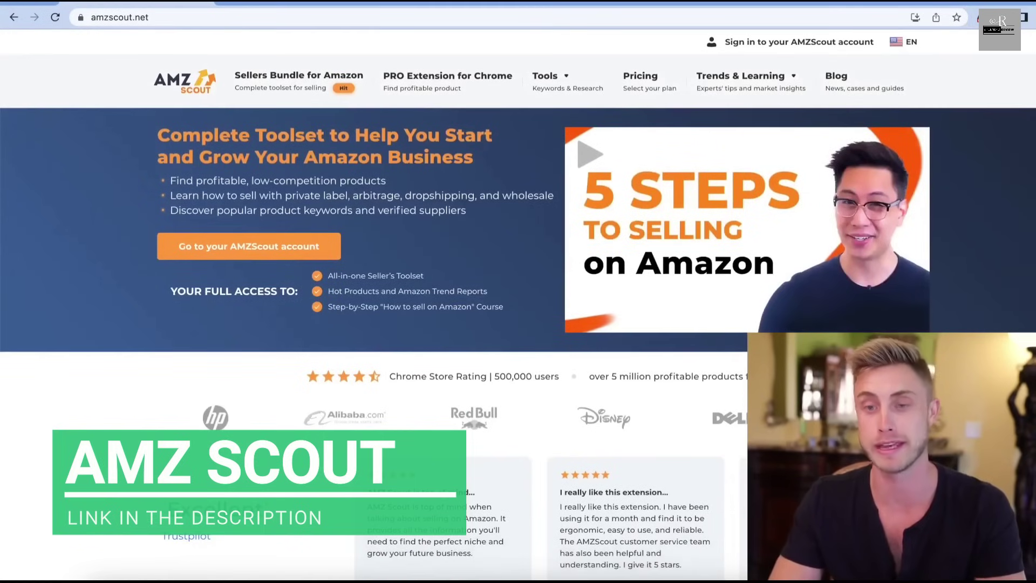
mouse_move(783, 92)
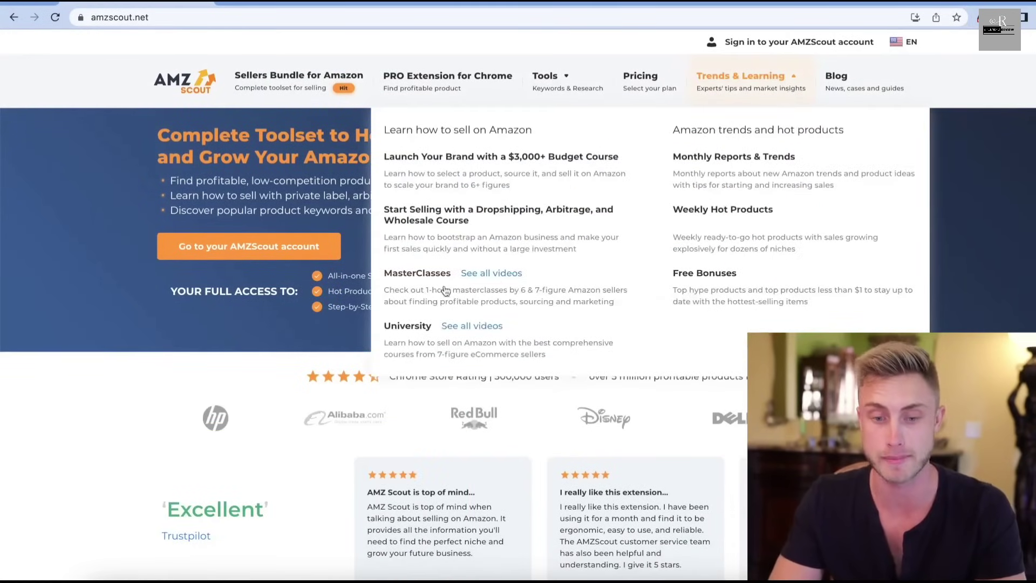
left_click(421, 277)
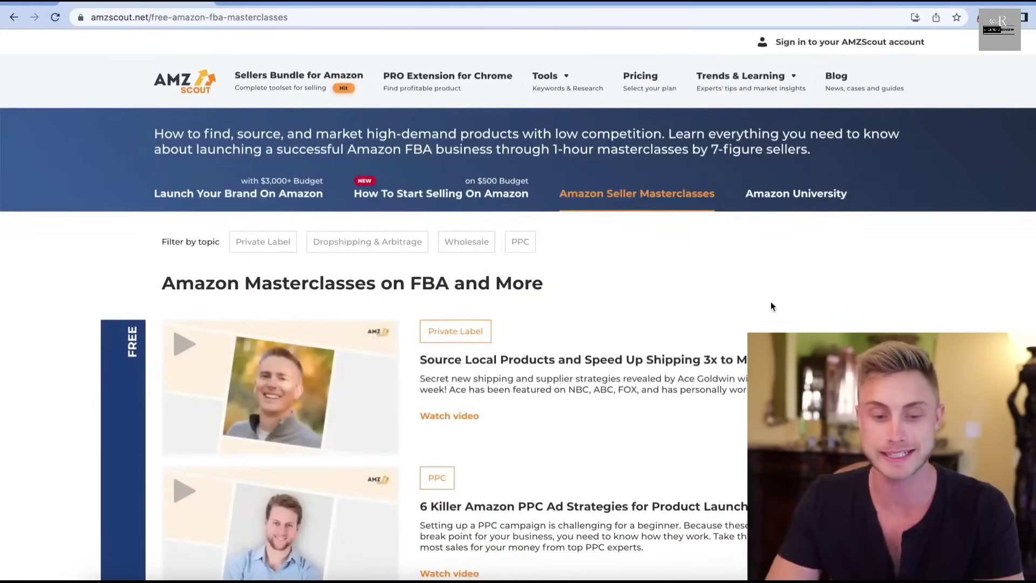
Step: Start the masterclass video on 6 Killer Amazon PPC Ad Strategies, and close the player again
scroll(684, 421, "down", 3)
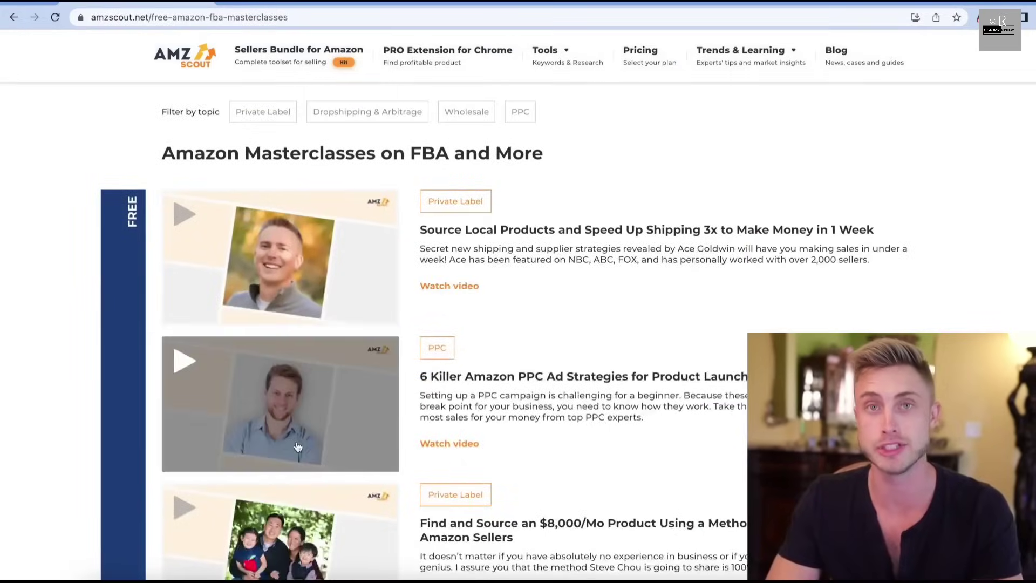
left_click(297, 447)
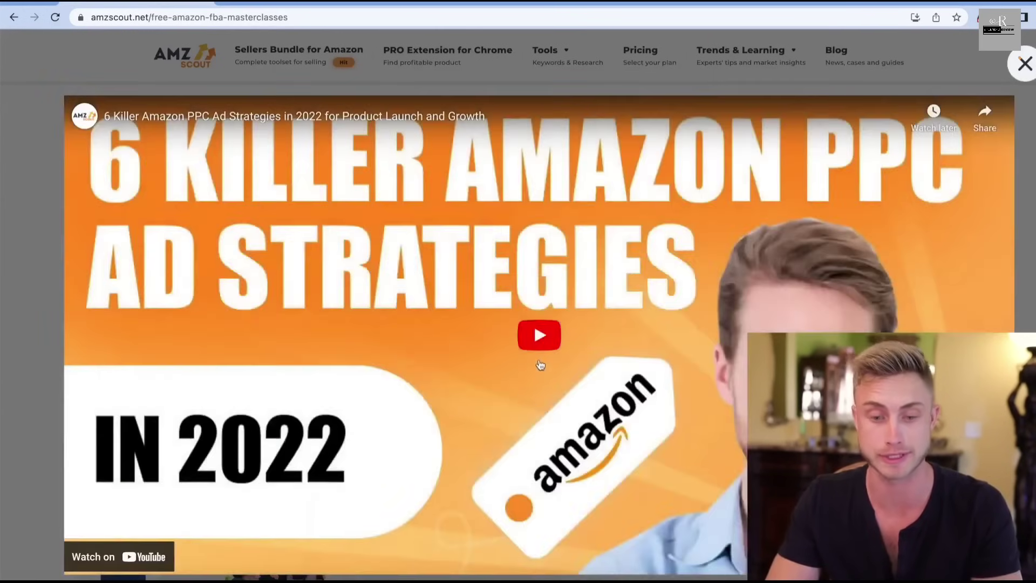
left_click(541, 366)
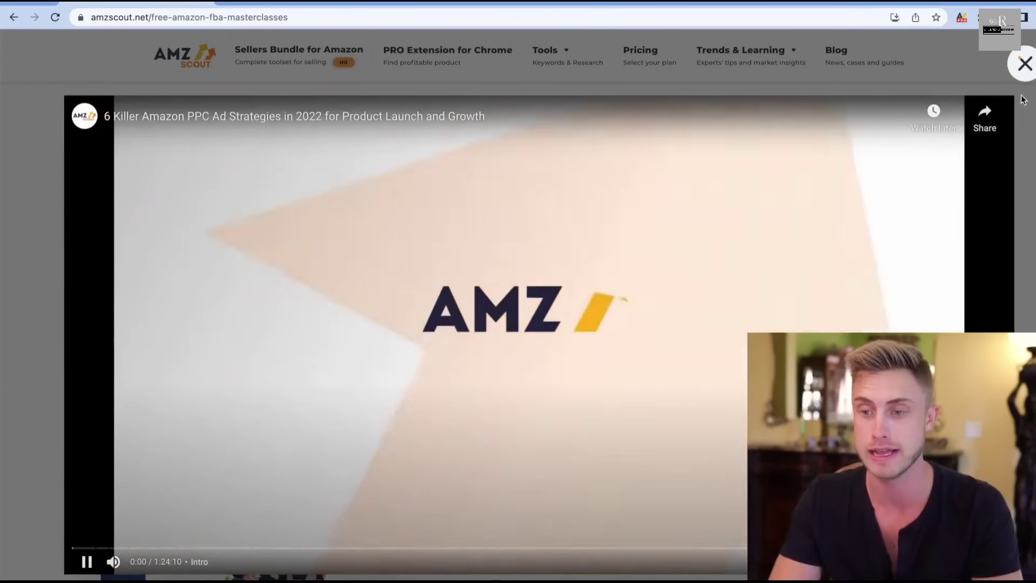
left_click(1026, 69)
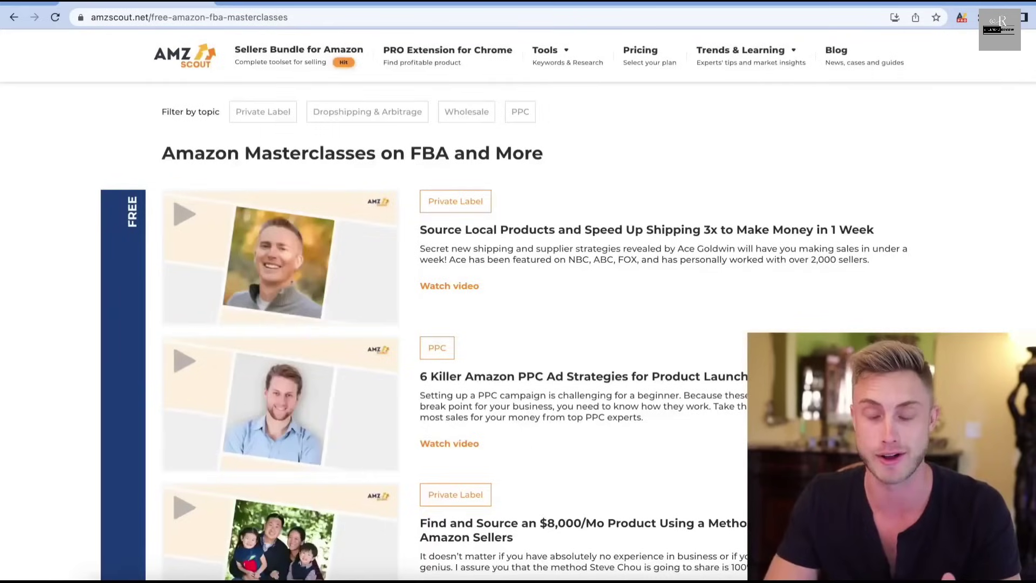
Step: Look through the masterclass list and open the Product Database research tool
scroll(683, 251, "down", 7)
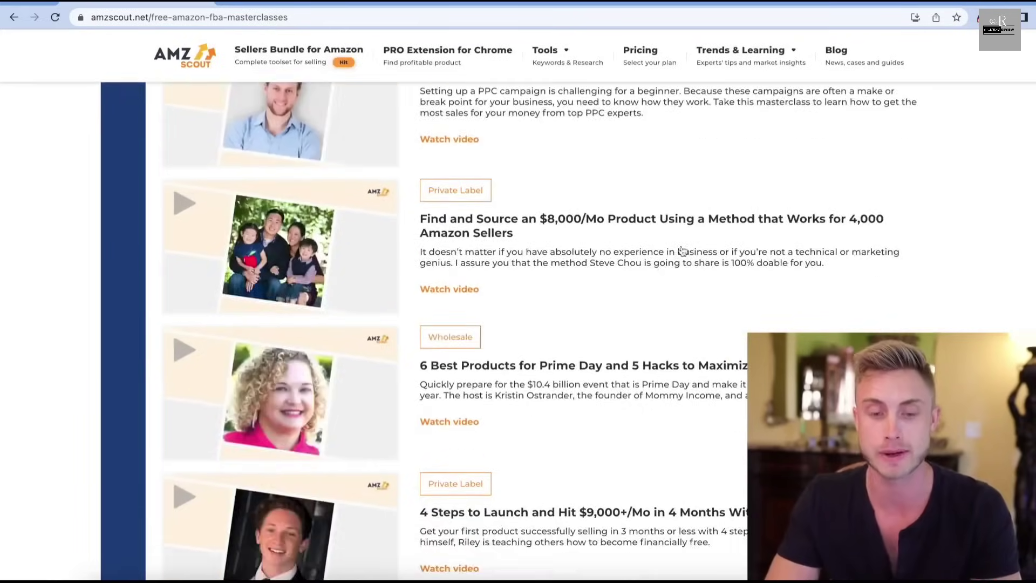
scroll(717, 414, "down", 2)
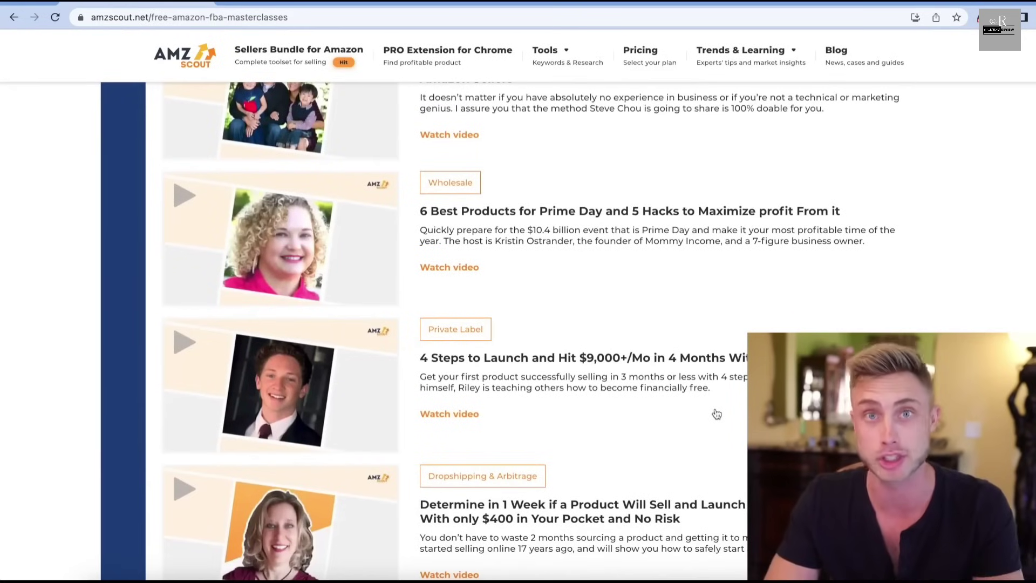
scroll(717, 414, "down", 2)
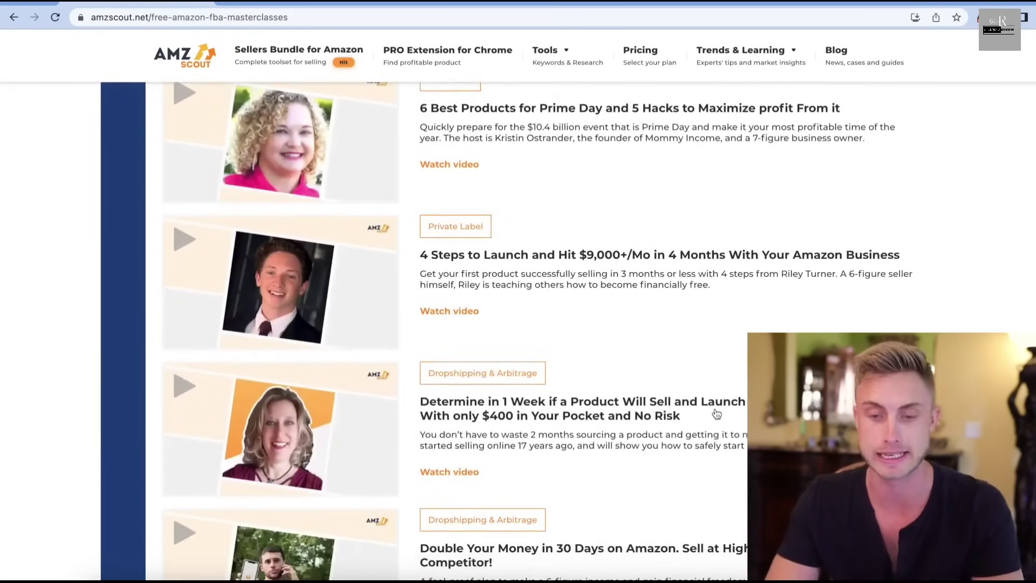
scroll(717, 414, "up", 12)
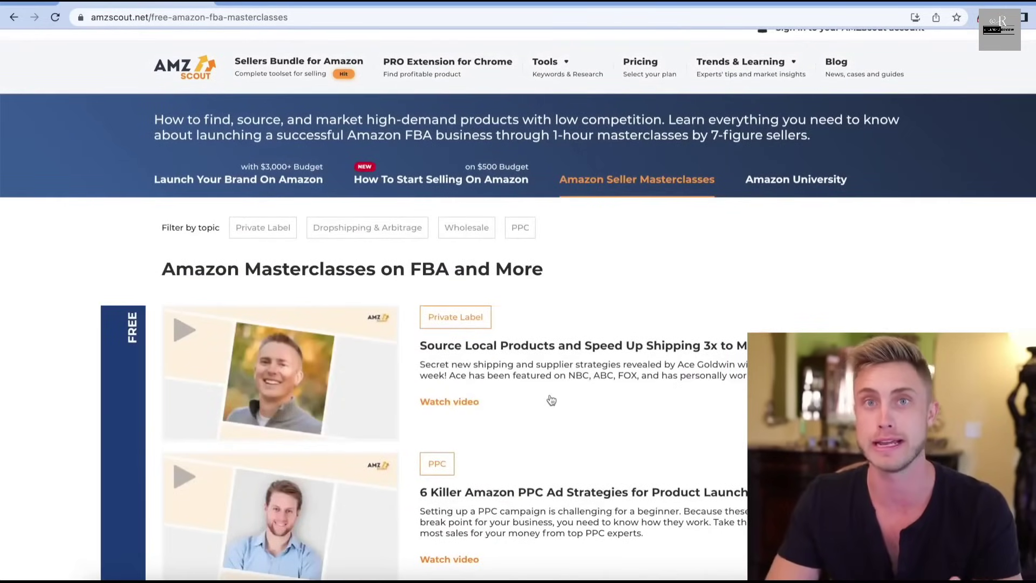
mouse_move(741, 64)
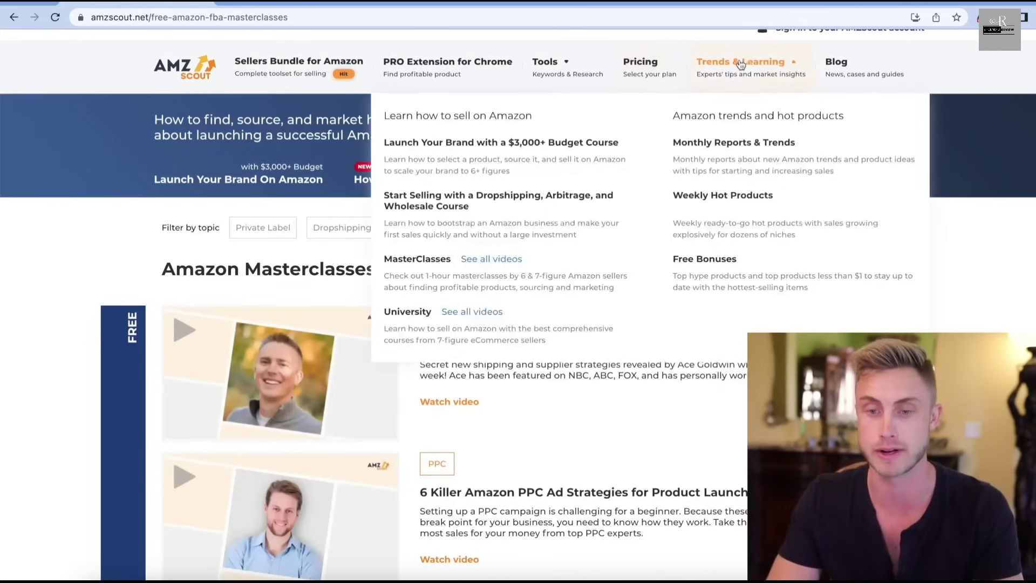
mouse_move(548, 96)
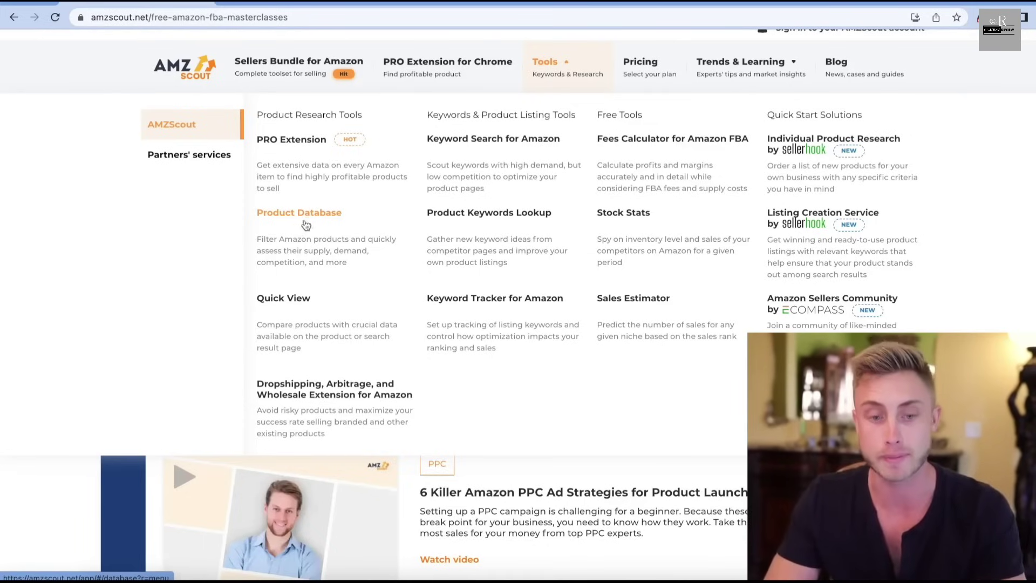
left_click(300, 249)
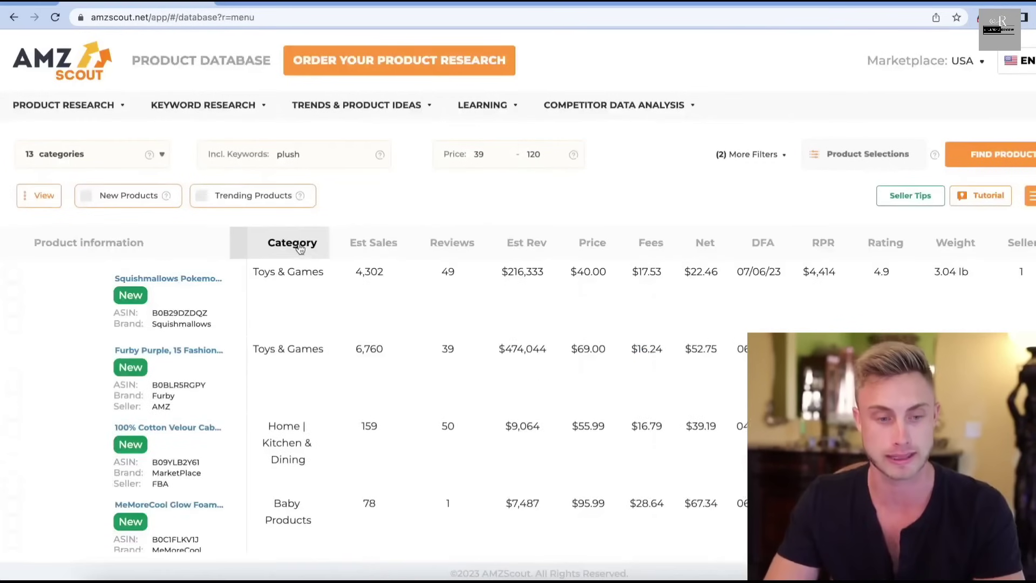
Step: Check the selected product categories, expand the additional filters and set the maximum product weight to 3 lb
left_click(192, 154)
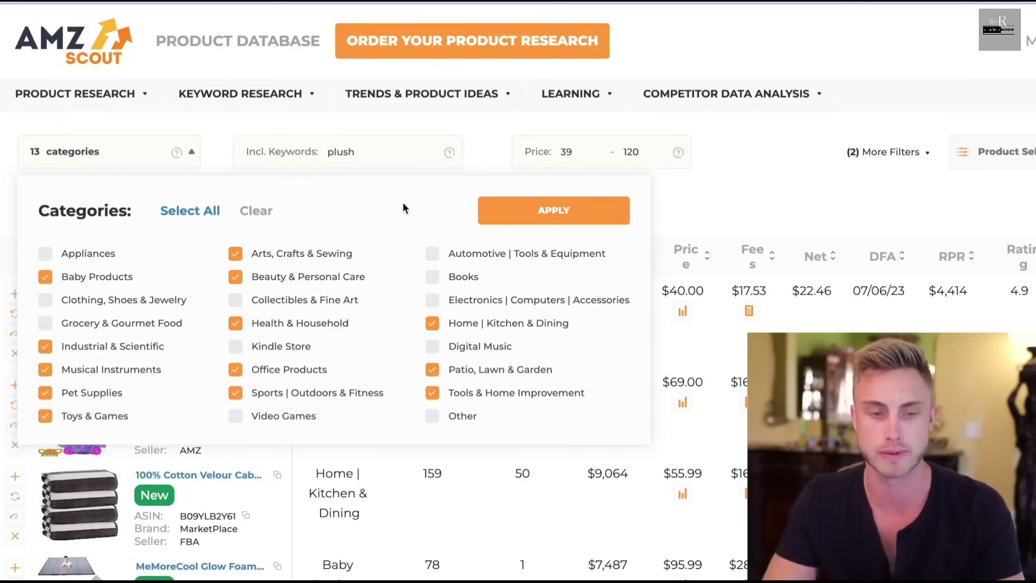
left_click(369, 151)
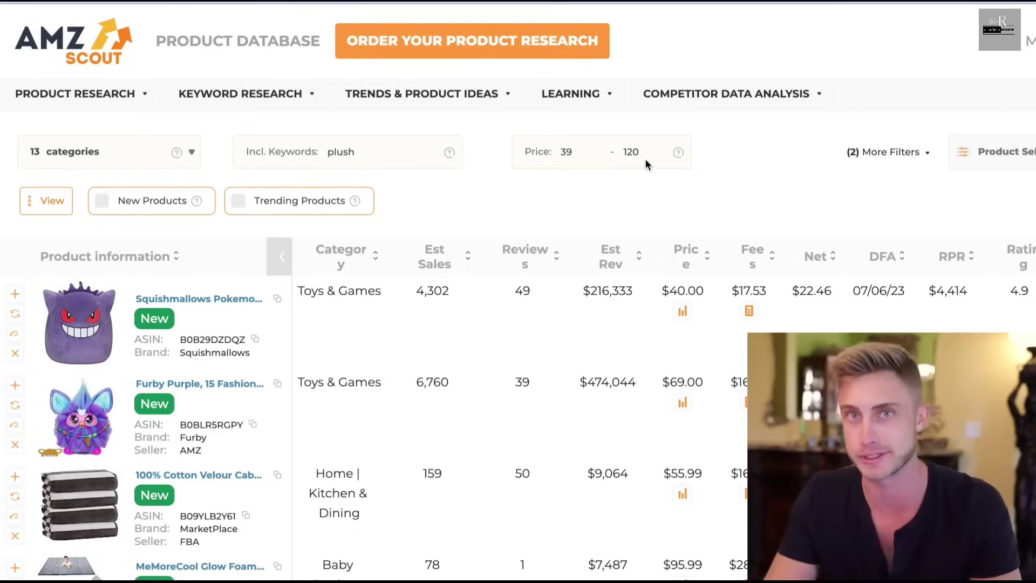
left_click(906, 152)
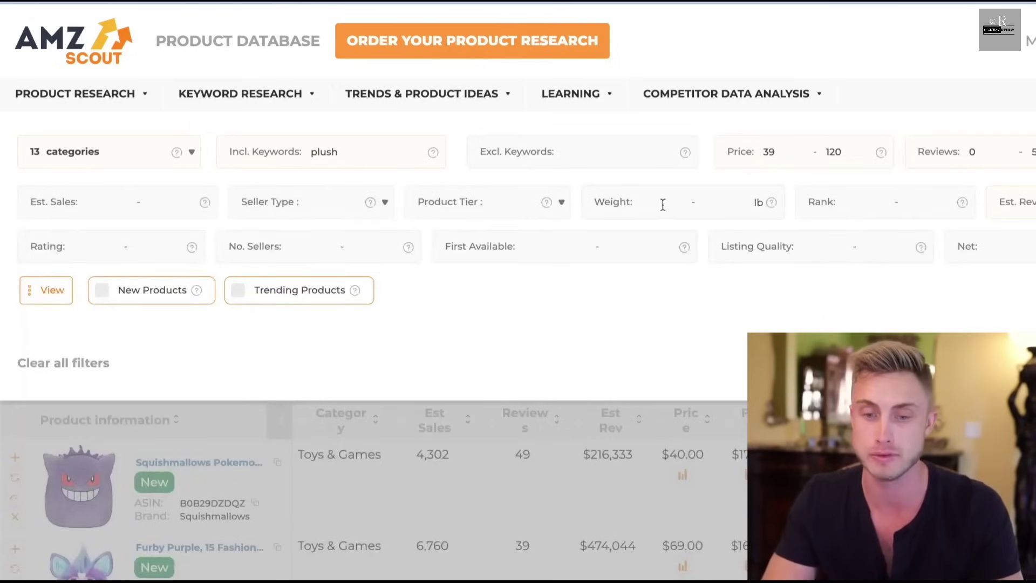
left_click(720, 205)
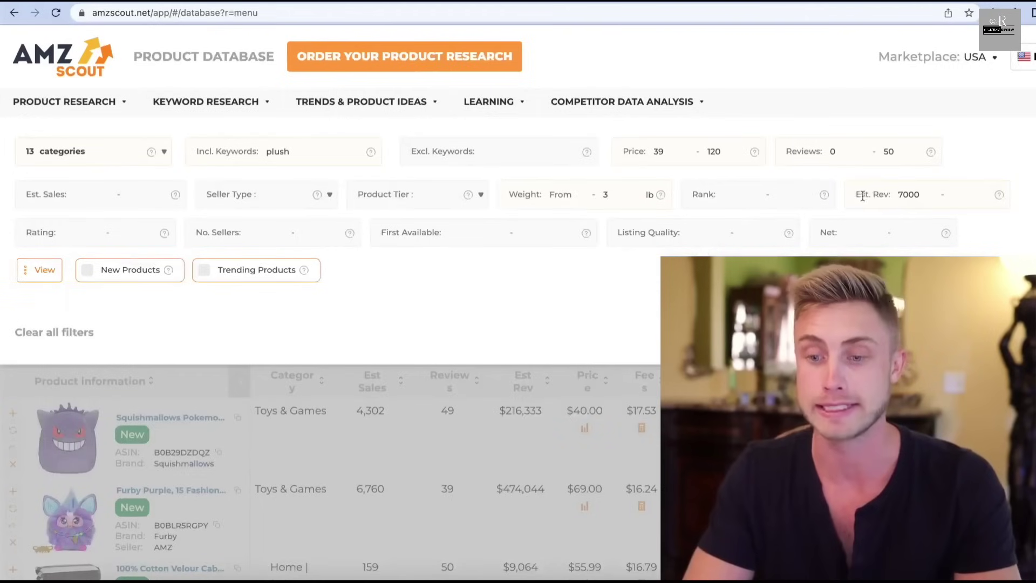
left_click(928, 196)
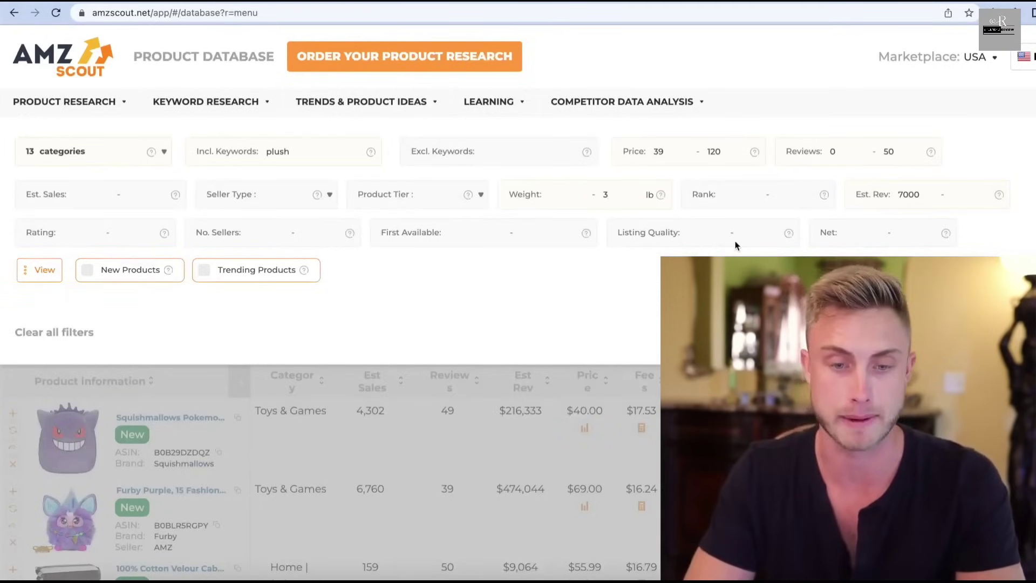
mouse_move(789, 235)
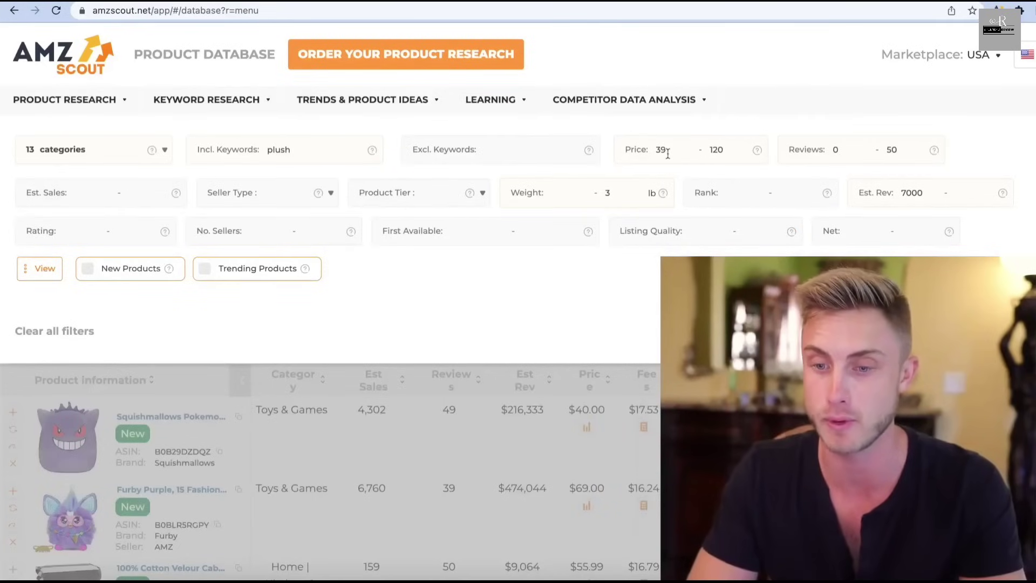
Step: Check the review and estimated revenue limits and apply the filters to the plush product search
double_click(892, 149)
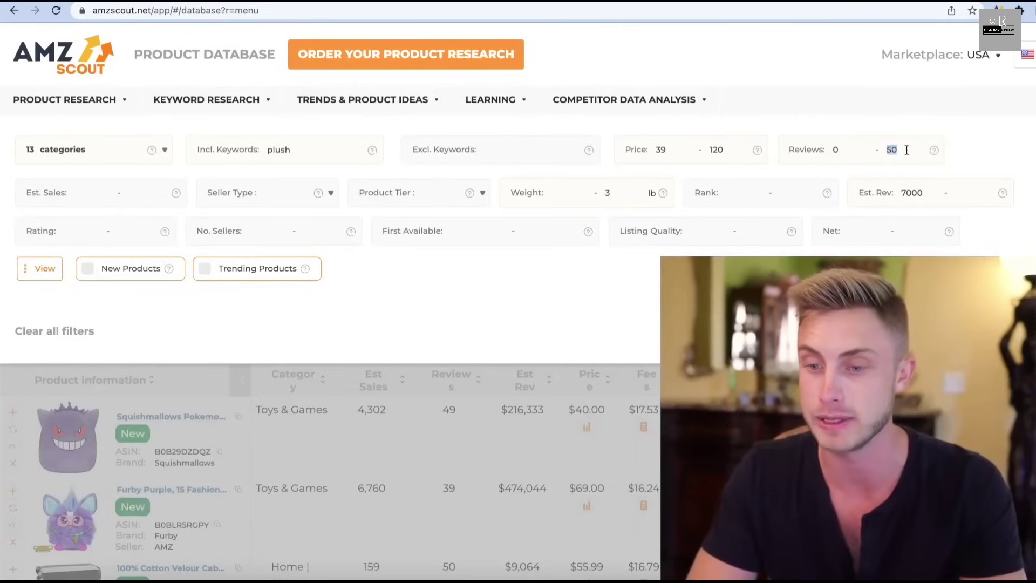
left_click(901, 195)
double_click(901, 195)
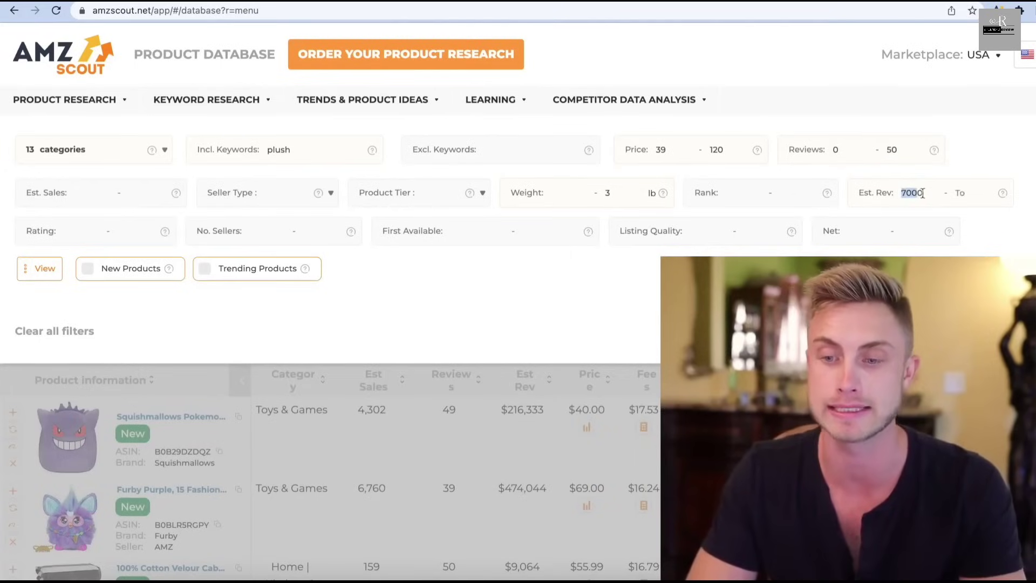
key("Return")
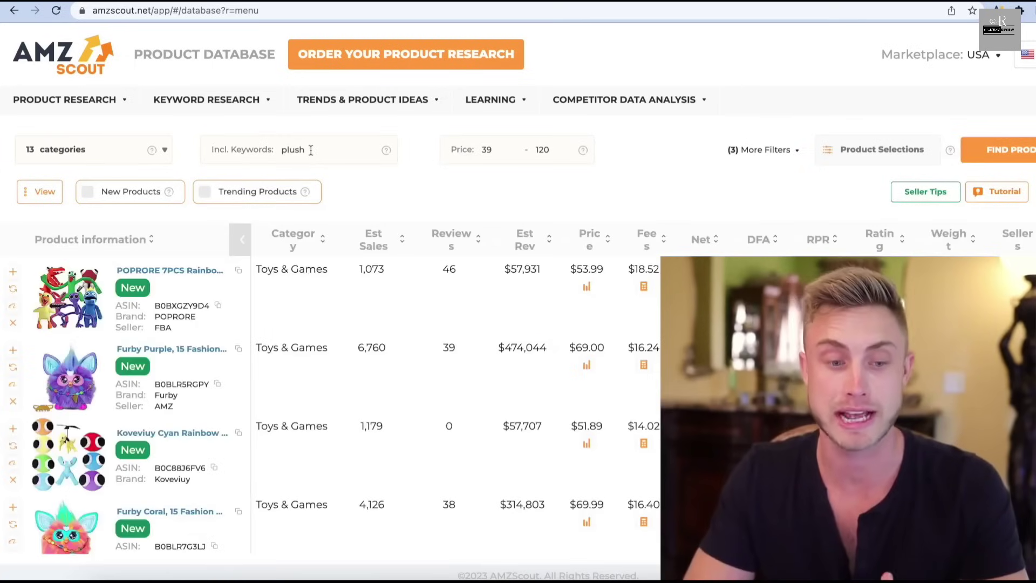
Step: Examine the filtered plush products, comparing their estimated sales, review counts, revenue and prices
scroll(86, 432, "down", 5)
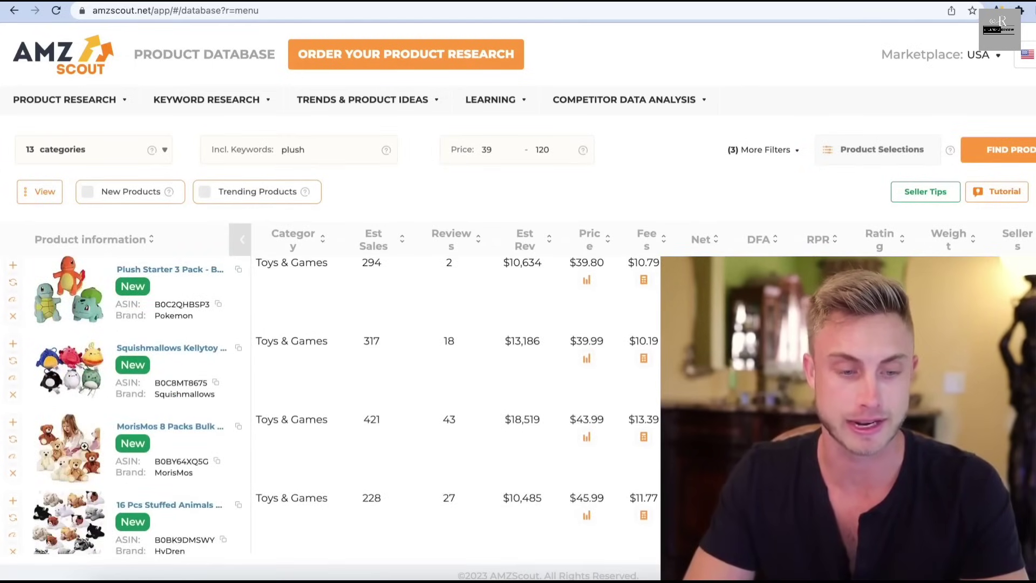
scroll(84, 447, "down", 4)
scroll(84, 447, "up", 1)
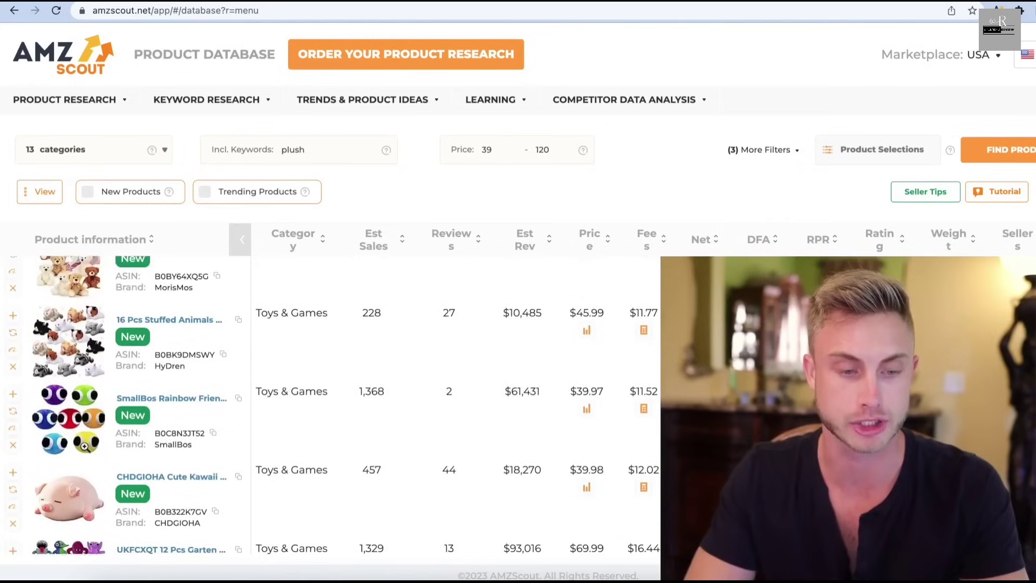
scroll(84, 447, "down", 2)
scroll(107, 432, "up", 2)
mouse_move(123, 421)
scroll(47, 415, "up", 1)
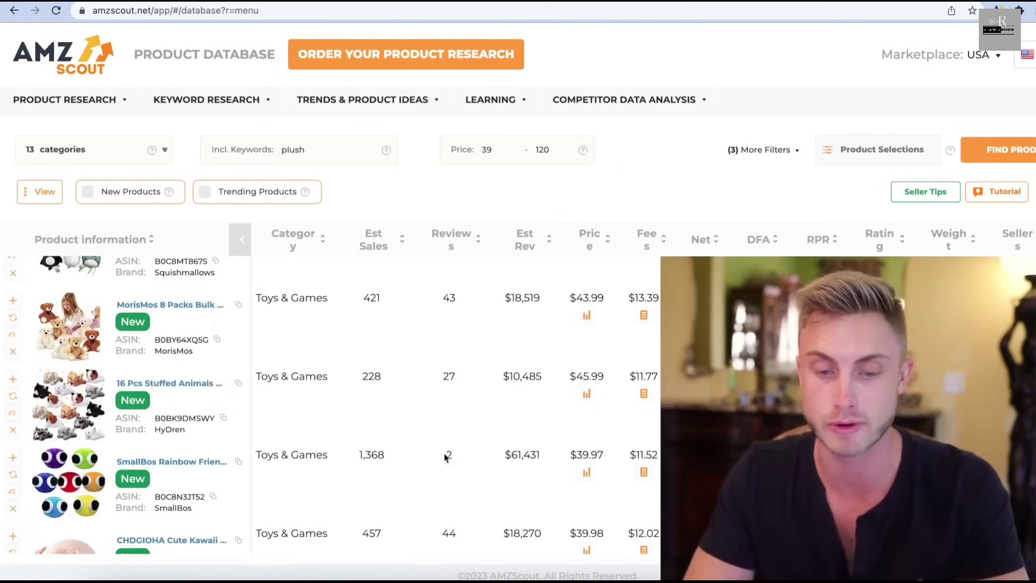
scroll(191, 402, "up", 2)
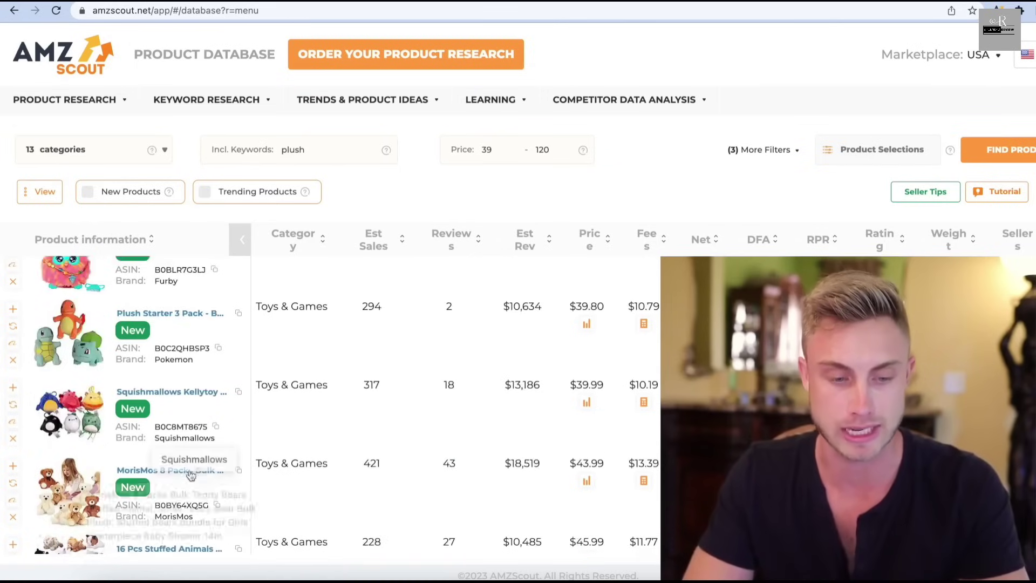
Step: Check the brand names of the listed plush products, such as Squishmallows, Pokemon and Furby
left_click_drag(156, 438, 221, 442)
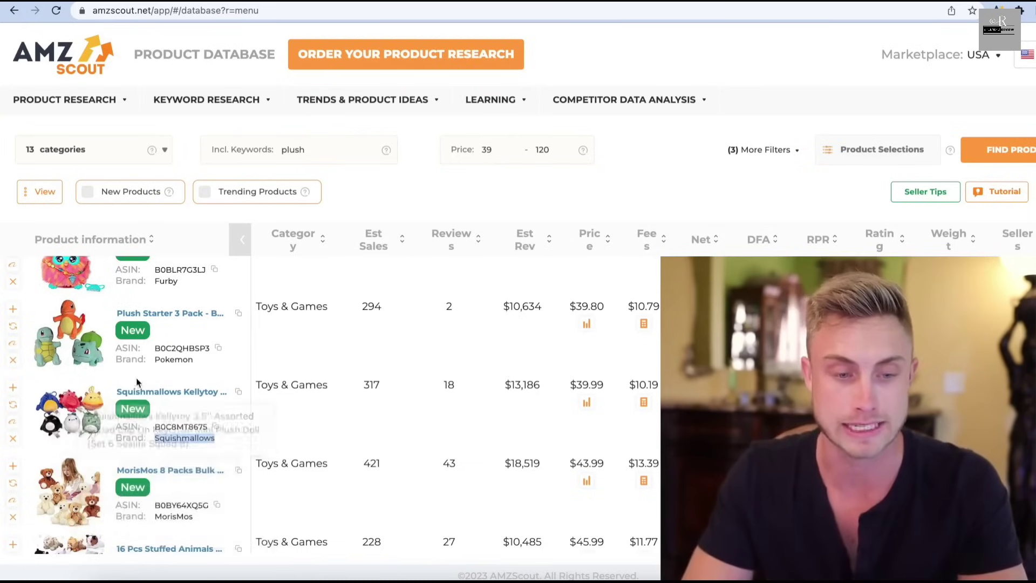
scroll(145, 410, "up", 1)
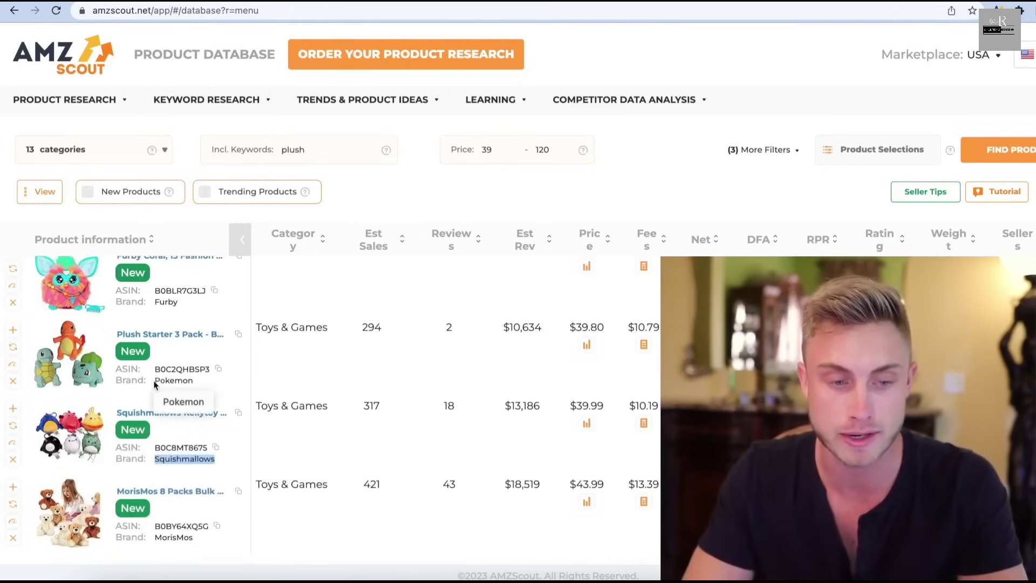
scroll(154, 384, "up", 1)
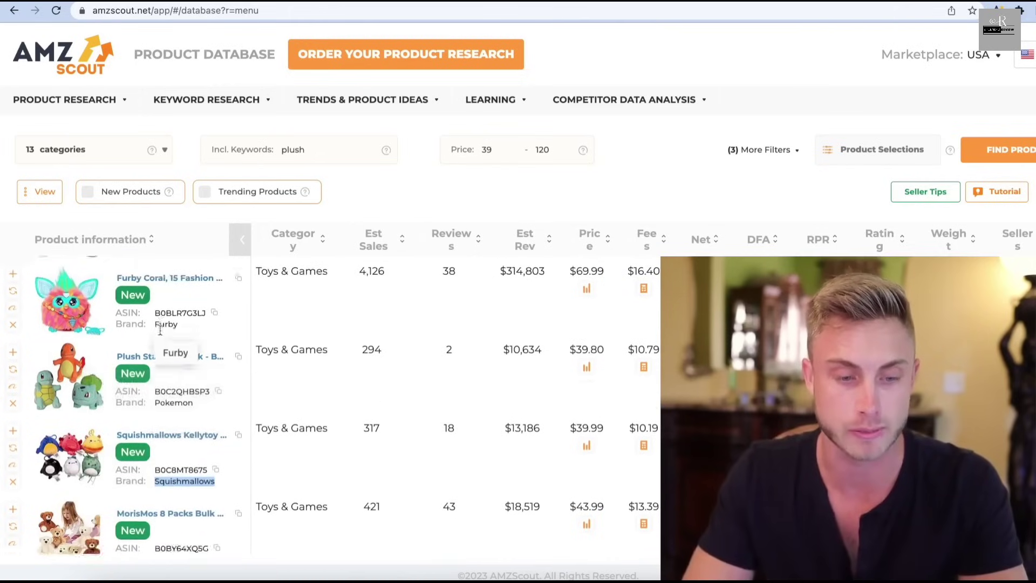
scroll(160, 329, "down", 5)
scroll(176, 468, "up", 15)
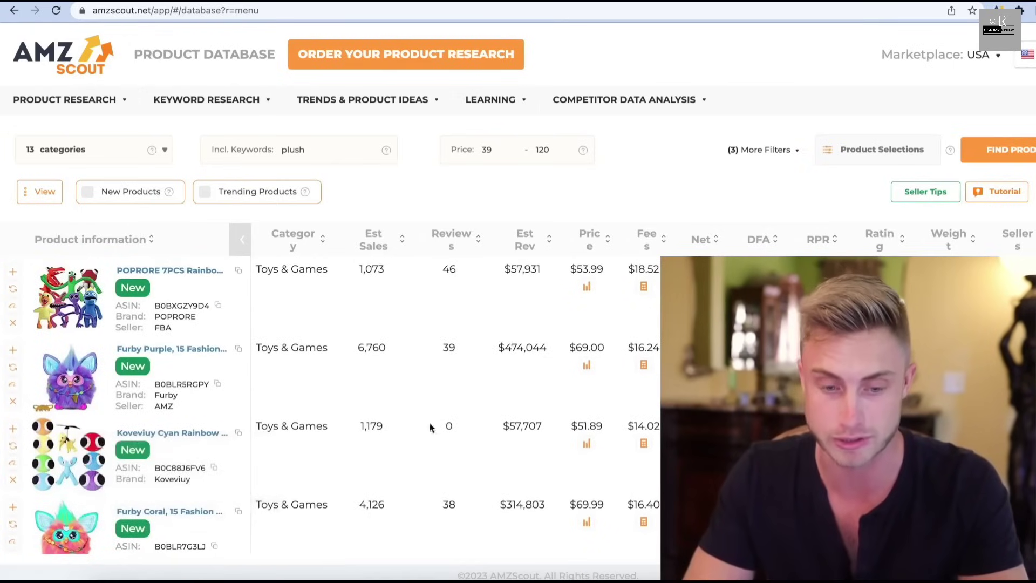
Step: Examine the estimated sales and estimated revenue of the Koveviuy Cyan Rainbow plush product
left_click_drag(352, 428, 373, 424)
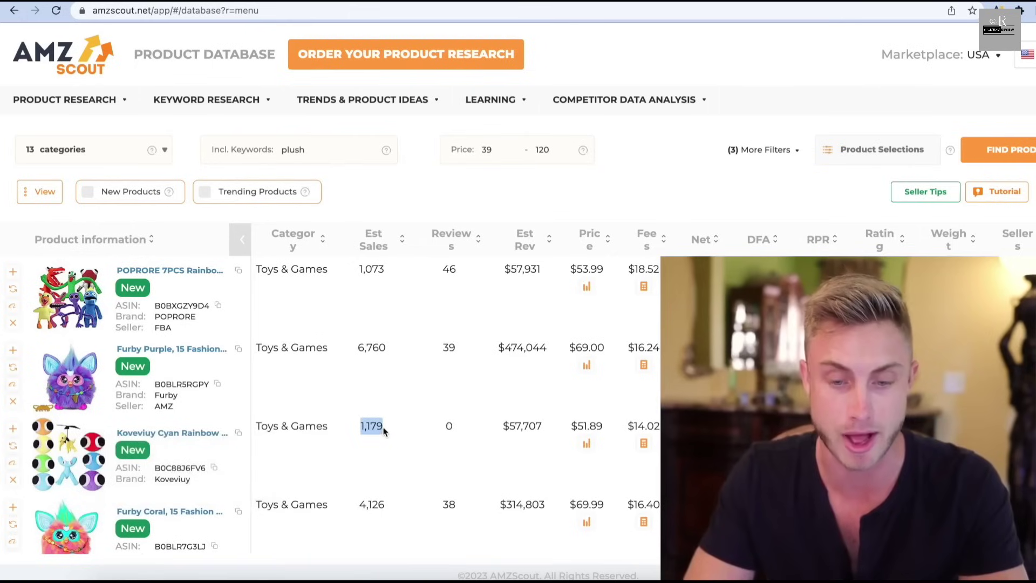
left_click_drag(504, 428, 539, 428)
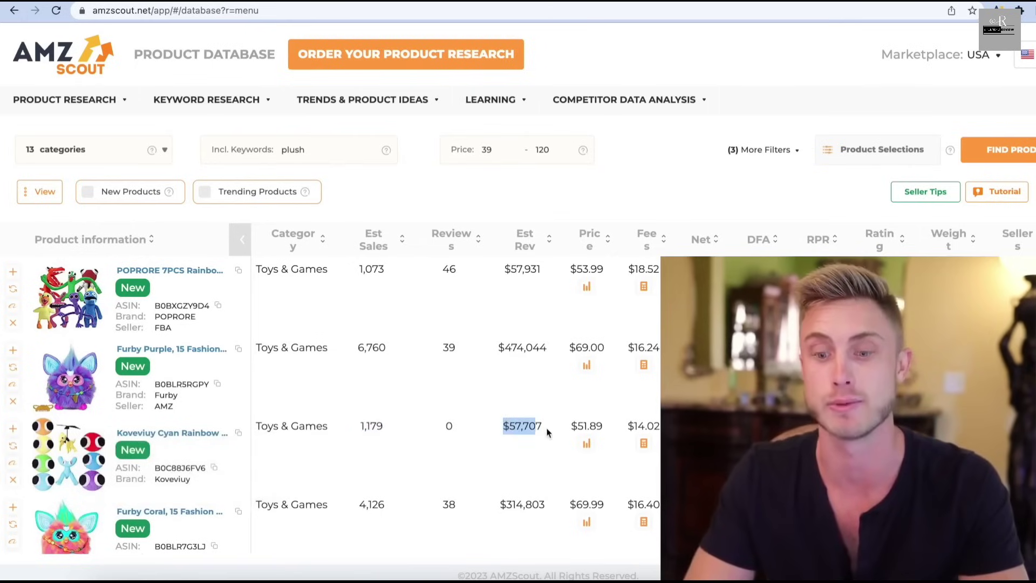
left_click(156, 318)
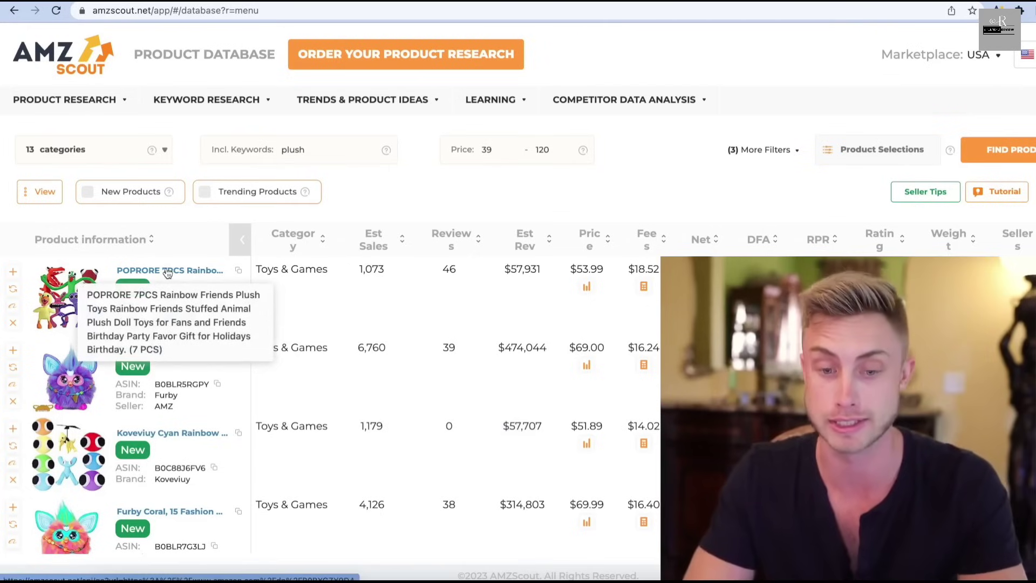
Step: Check the review count and estimated sales of the POPRORE 7PCS Rainbow Friends plush set
left_click_drag(441, 271, 462, 272)
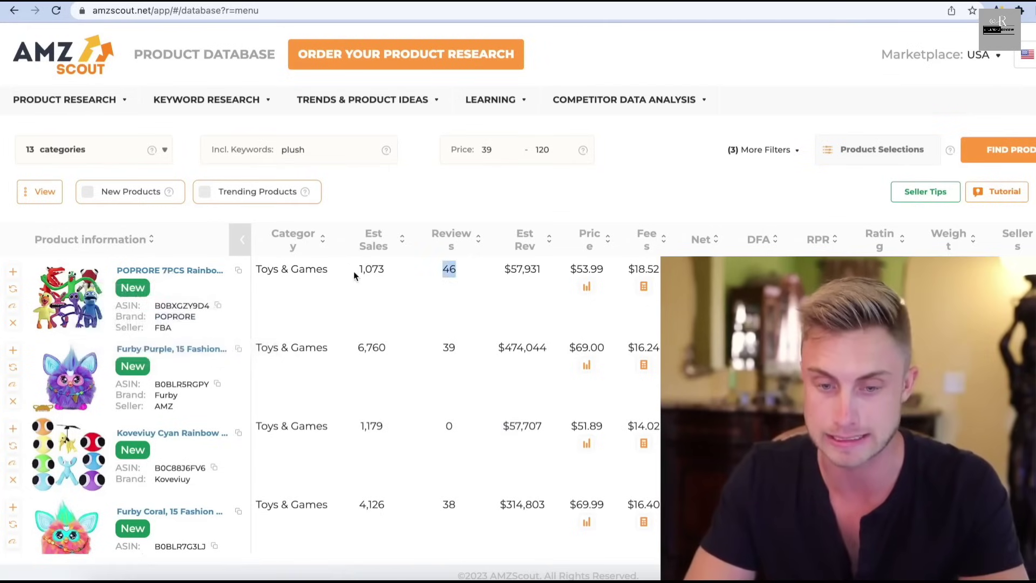
left_click_drag(356, 271, 379, 271)
left_click(476, 272)
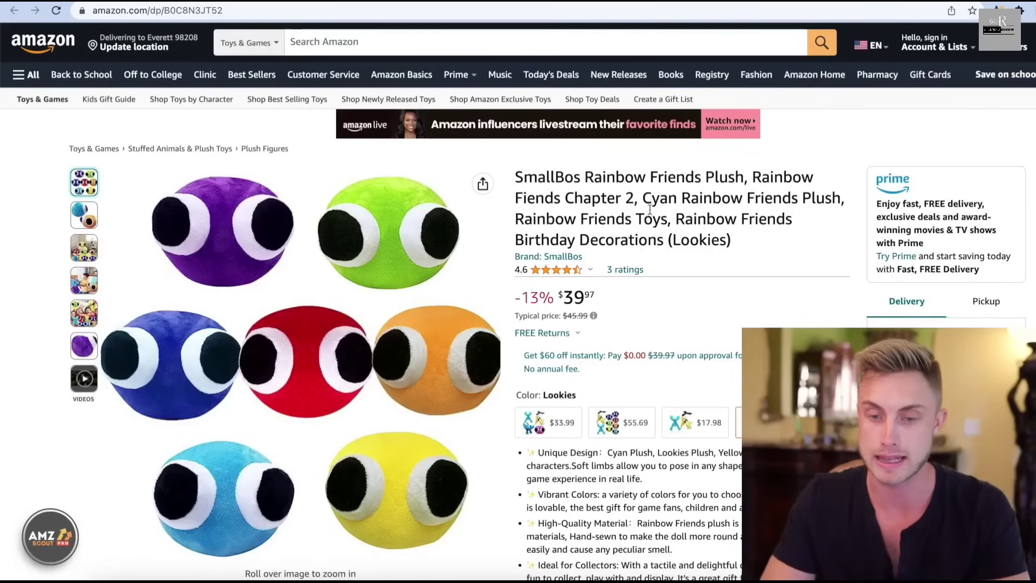
Step: Search Amazon's Toys & Games for "Rainbow Friends Plush", copied from the SmallBos product title, and browse the results
left_click_drag(582, 178, 745, 179)
right_click(709, 180)
left_click(731, 210)
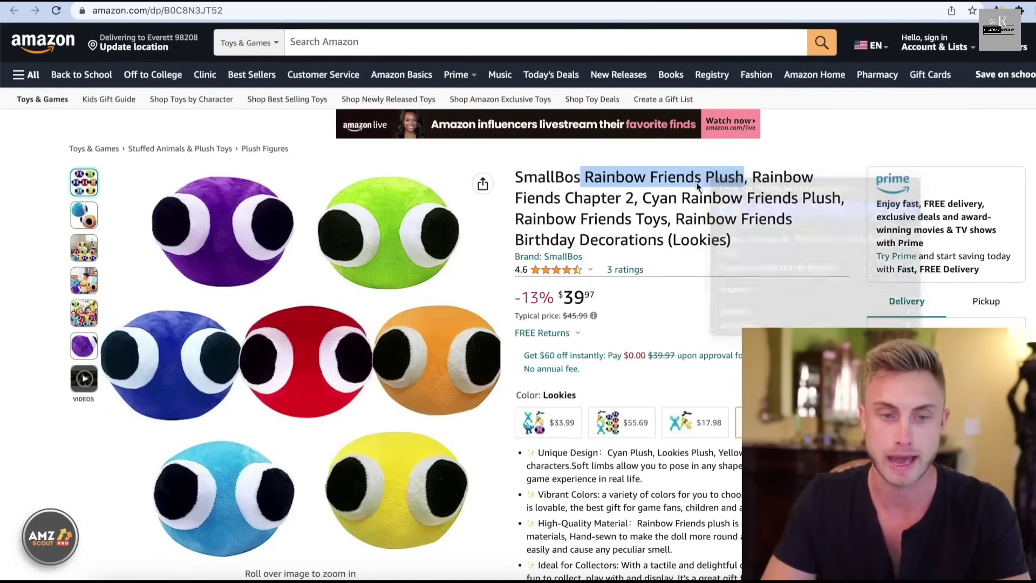
left_click(309, 45)
key("ctrl+v")
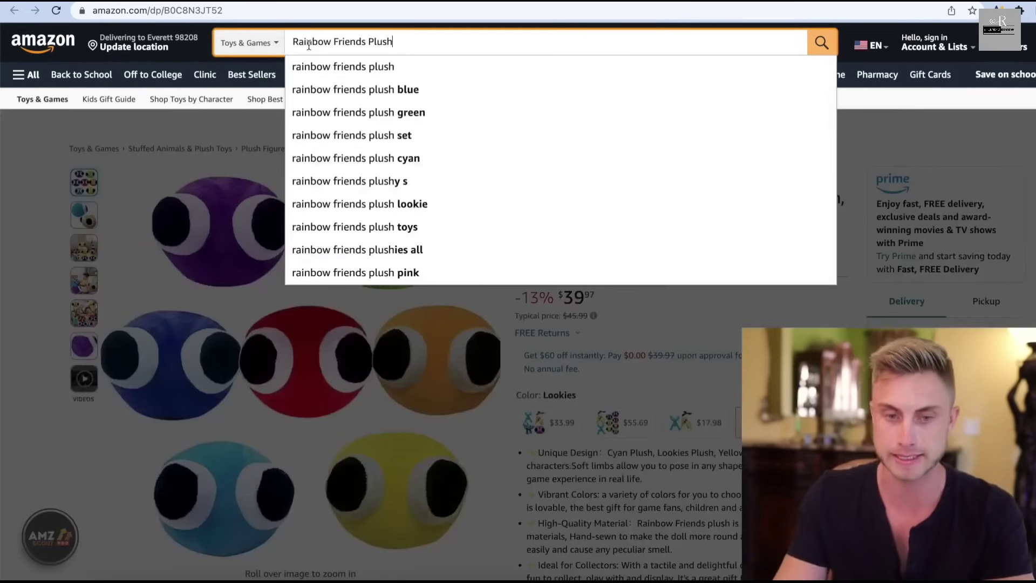
key("Return")
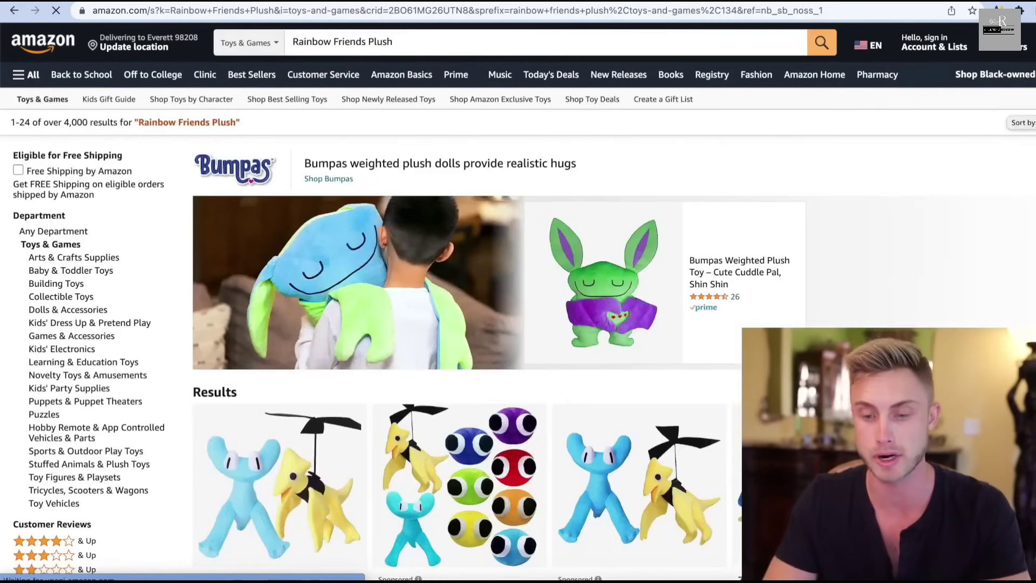
scroll(573, 292, "down", 3)
scroll(573, 292, "down", 15)
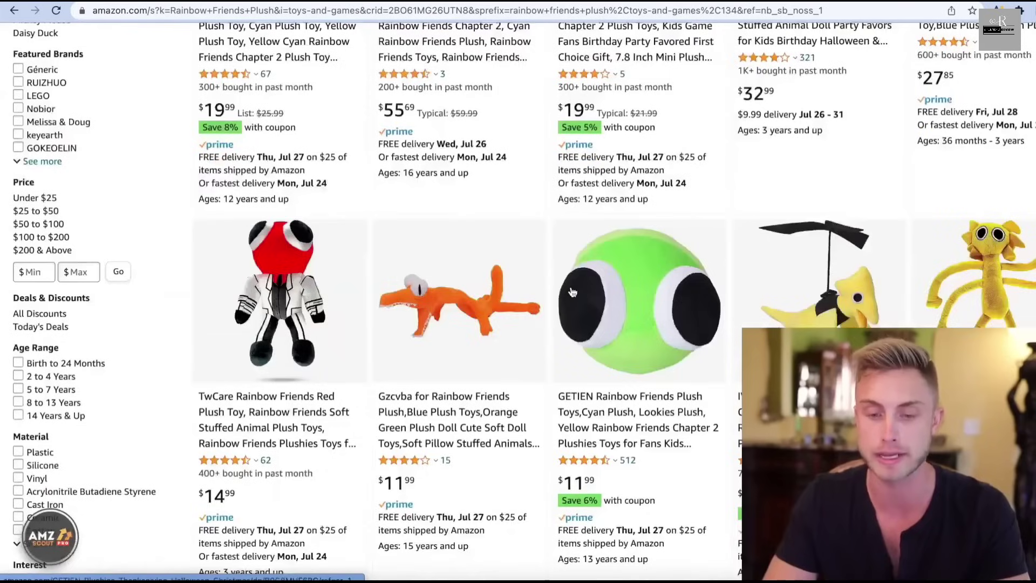
scroll(572, 289, "down", 15)
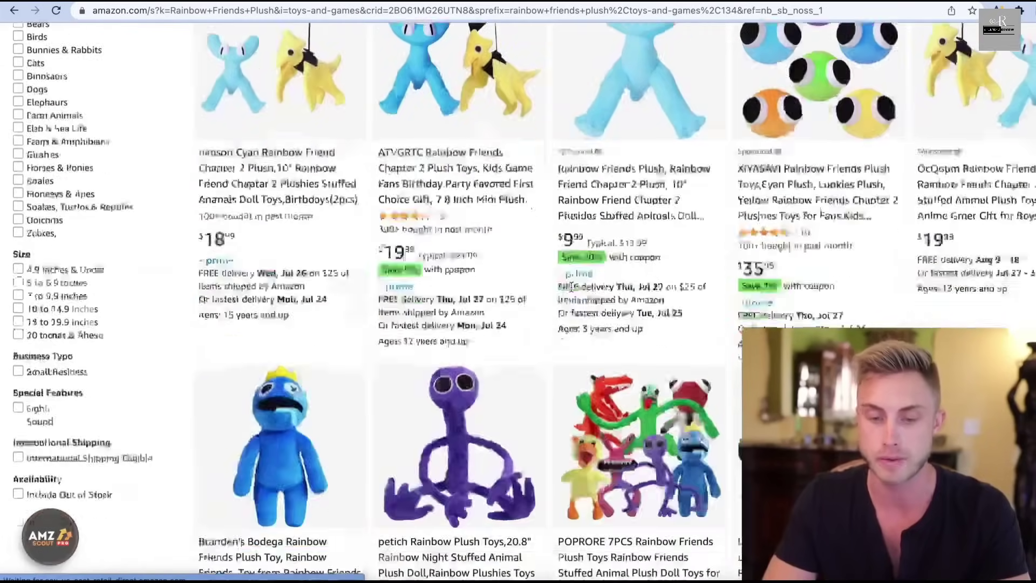
scroll(573, 292, "down", 15)
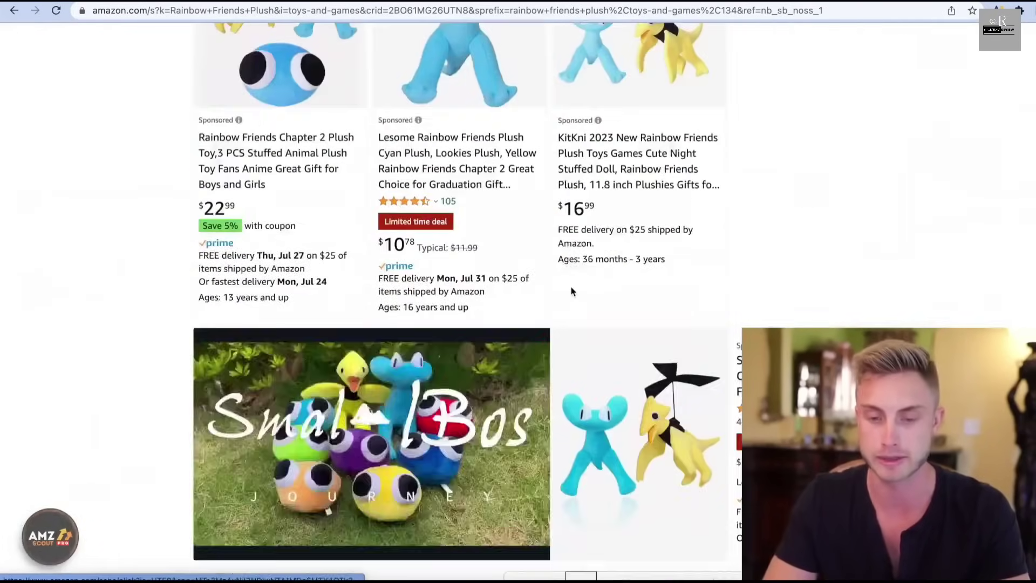
scroll(572, 291, "up", 20)
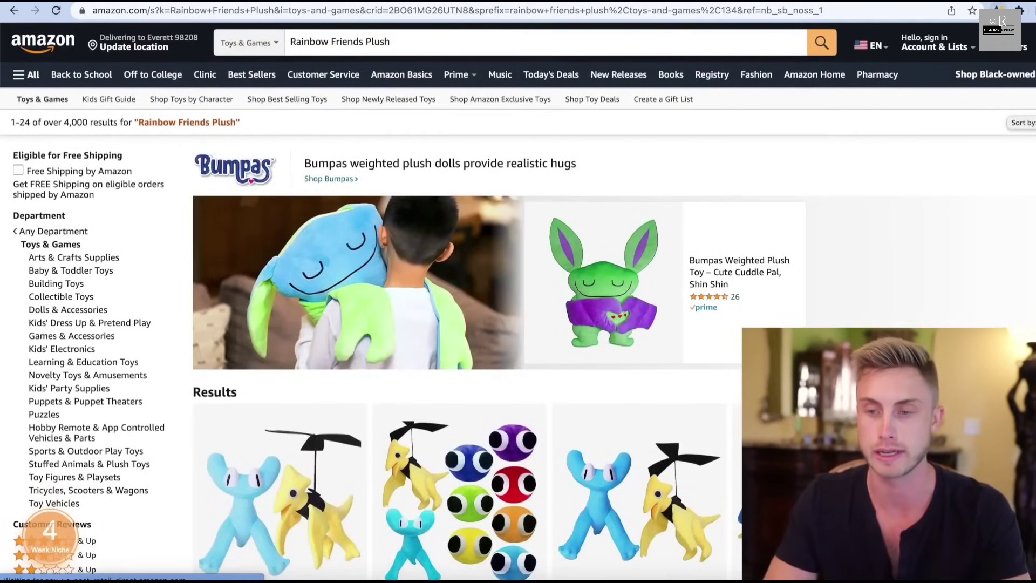
Step: Run the AMZScout PRO analysis on the Rainbow Friends Plush results and review the niche score breakdown
left_click(999, 8)
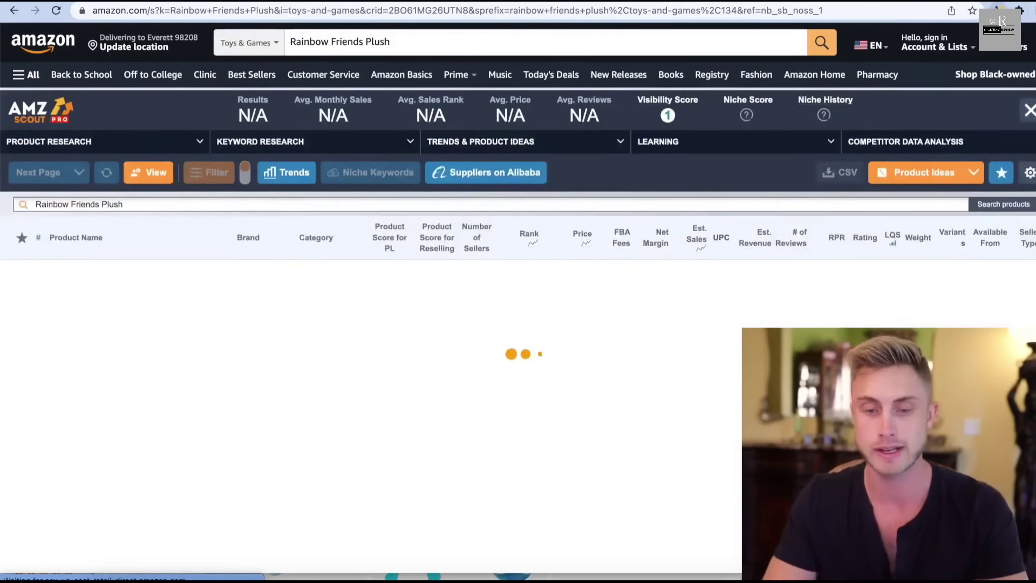
left_click(1030, 110)
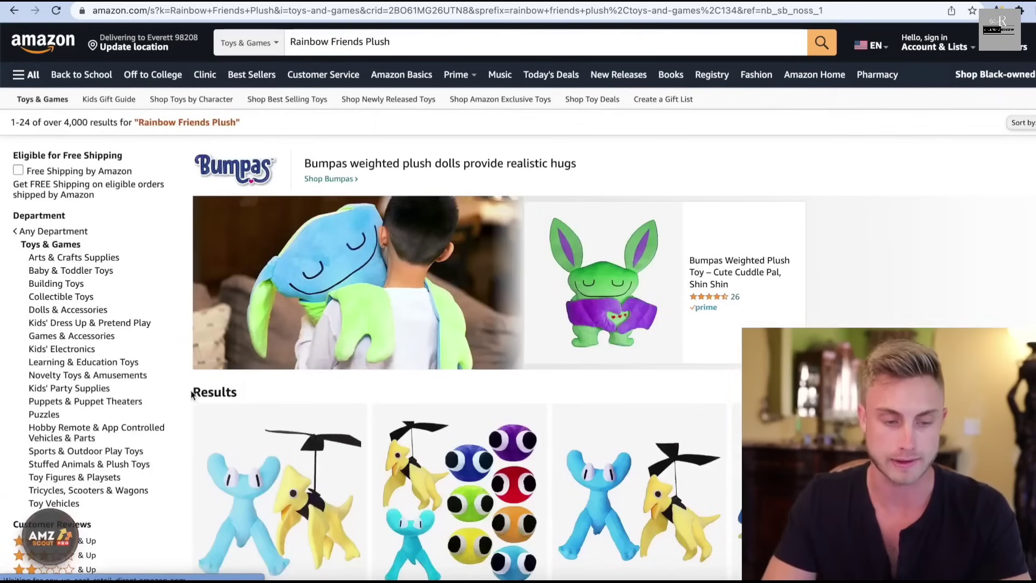
left_click(49, 546)
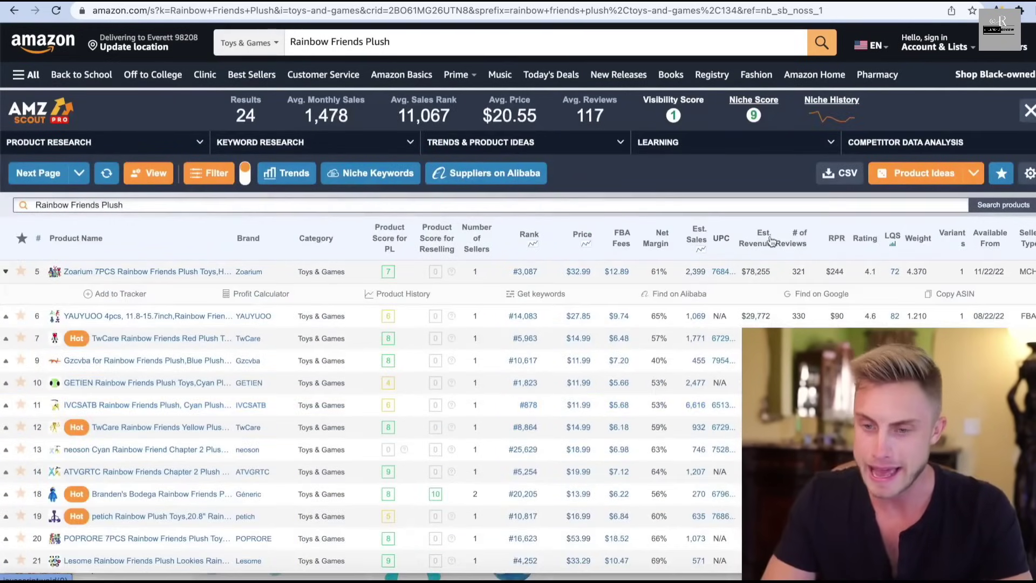
left_click(757, 118)
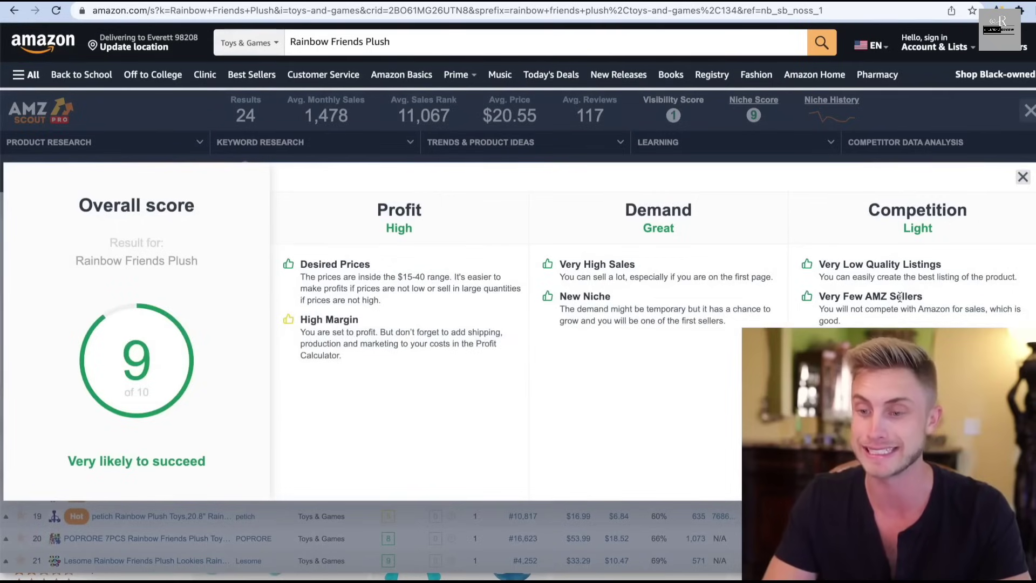
left_click(1021, 180)
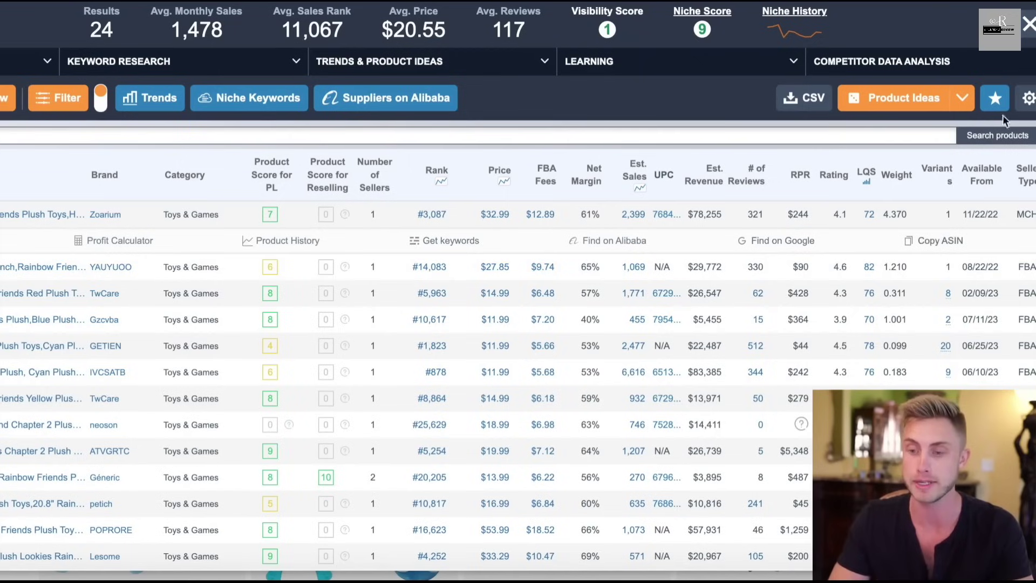
Step: Hide the Product Score for Reselling, Number of Sellers, Rank, LQS, RPR and UPC columns from the analysis table
left_click(1029, 101)
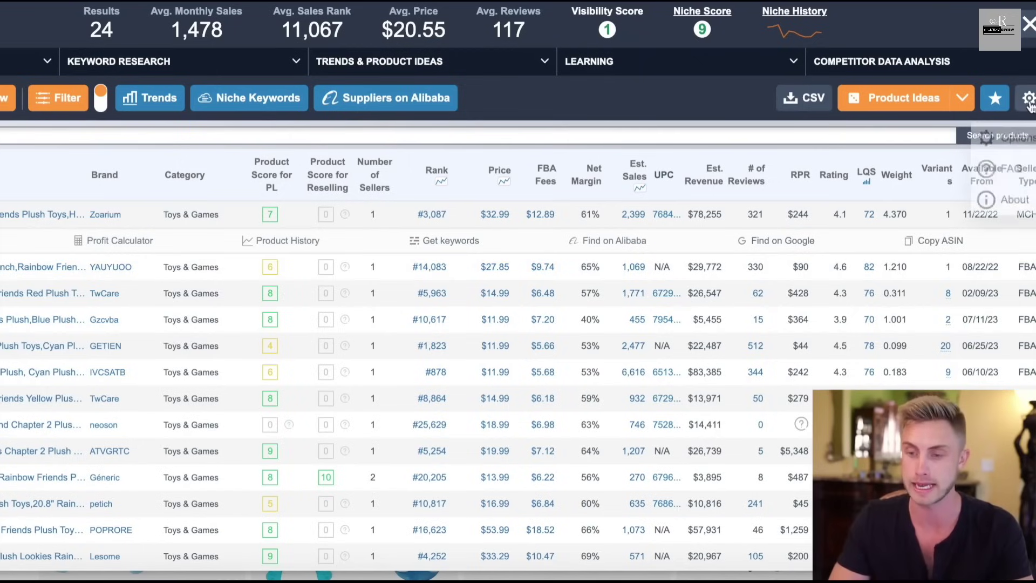
left_click(1011, 138)
scroll(345, 135, "down", 1)
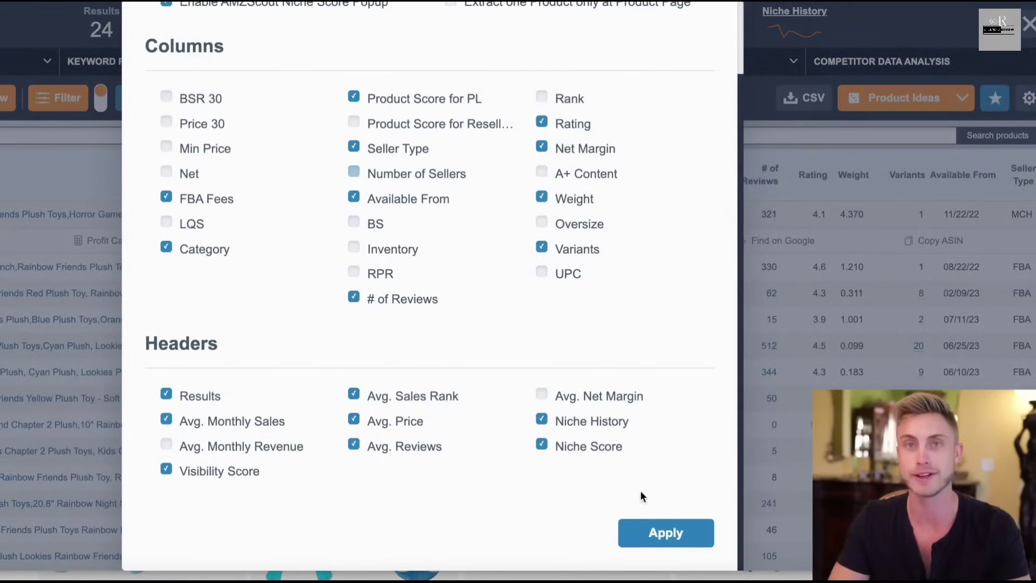
left_click(665, 536)
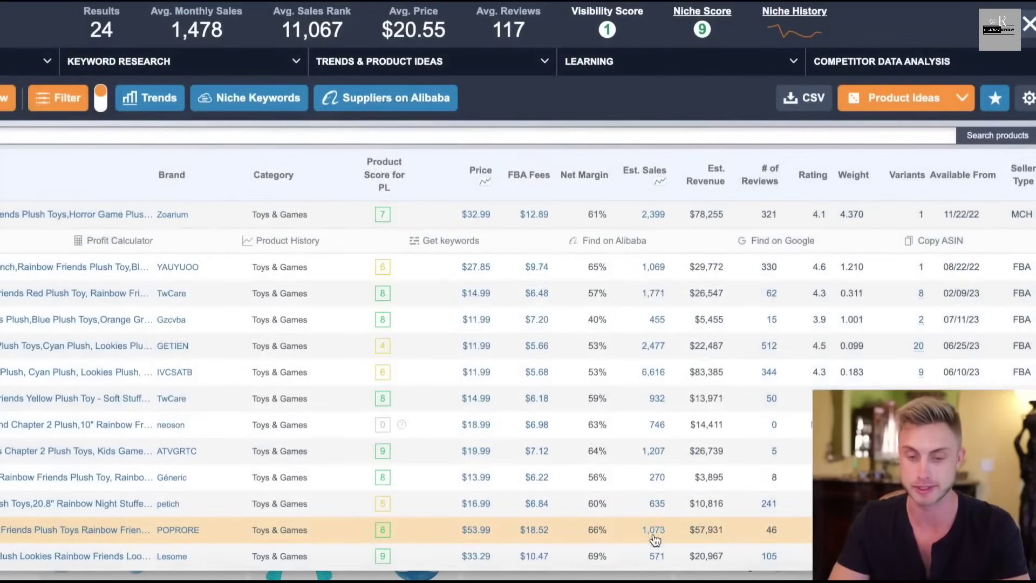
Step: Sort the products by estimated sales, compare their sales, revenue and review counts, and preview the POPRORE 7PCS set's image
scroll(655, 540, "down", 3)
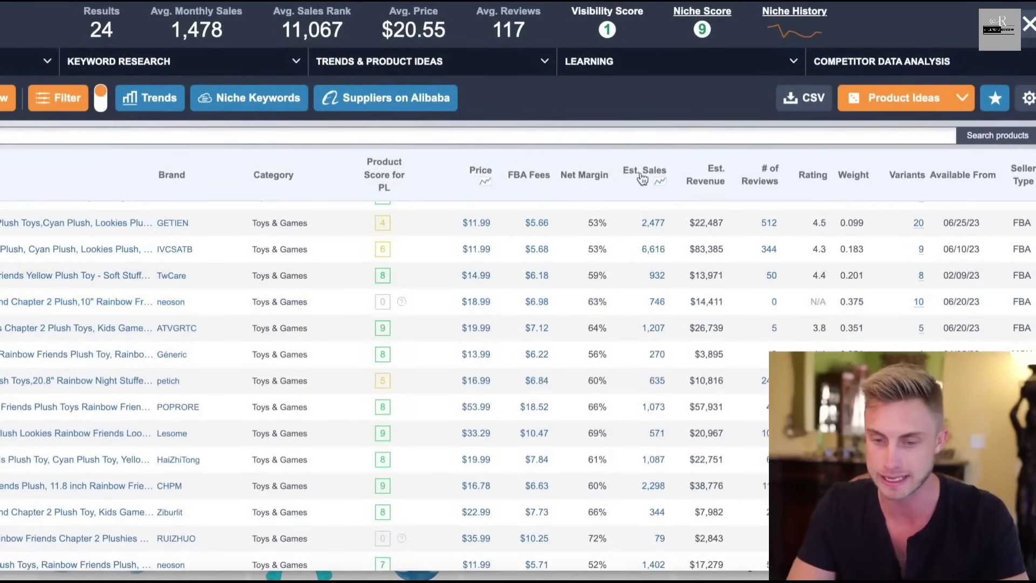
left_click(643, 177)
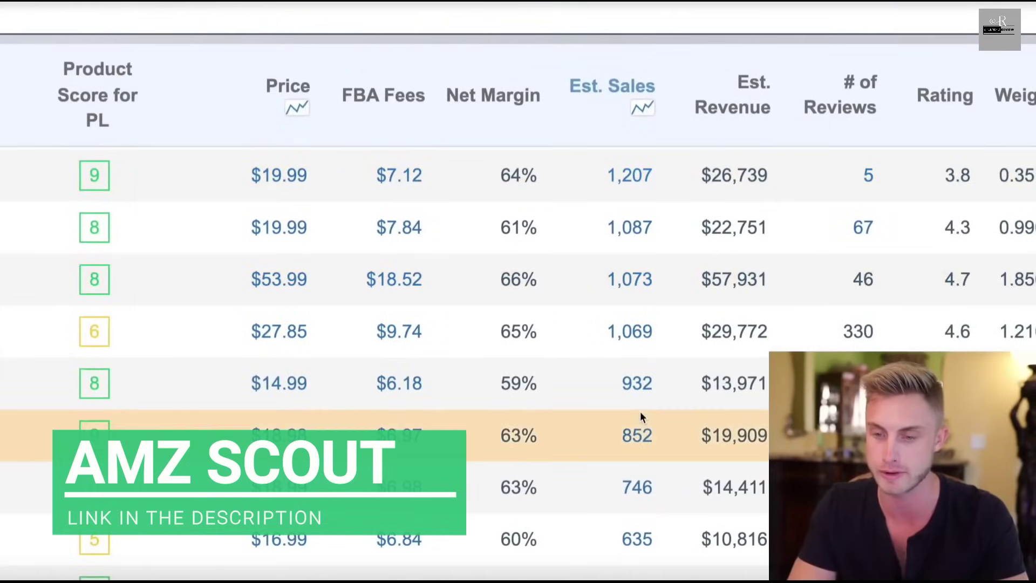
scroll(740, 129, "right", 4)
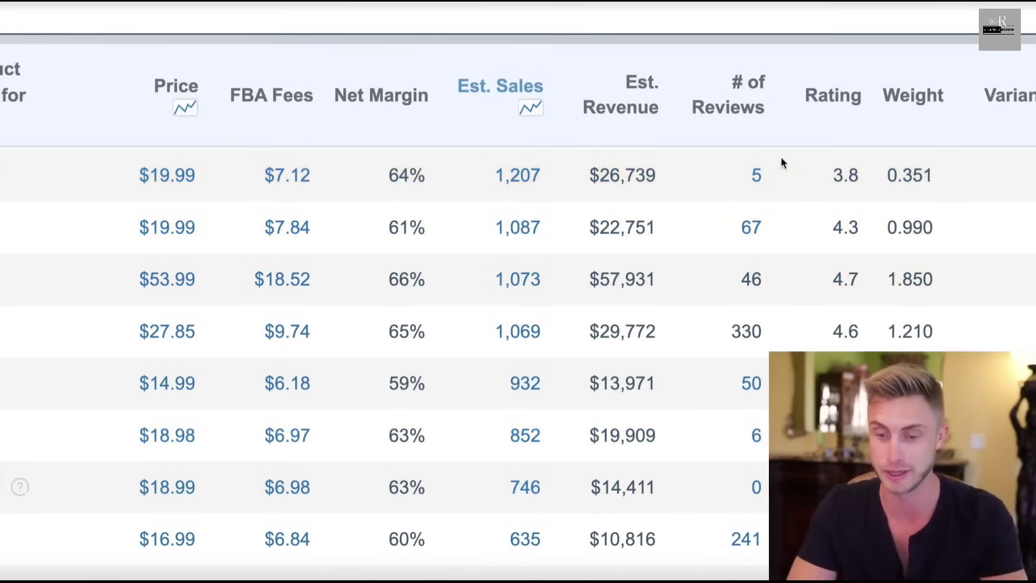
scroll(750, 350, "down", 2)
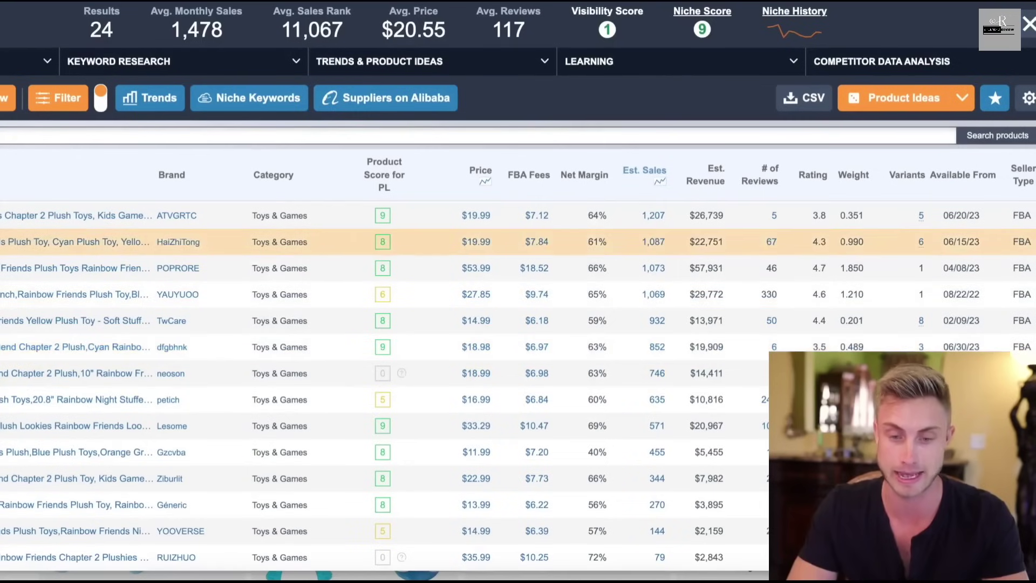
mouse_move(11, 268)
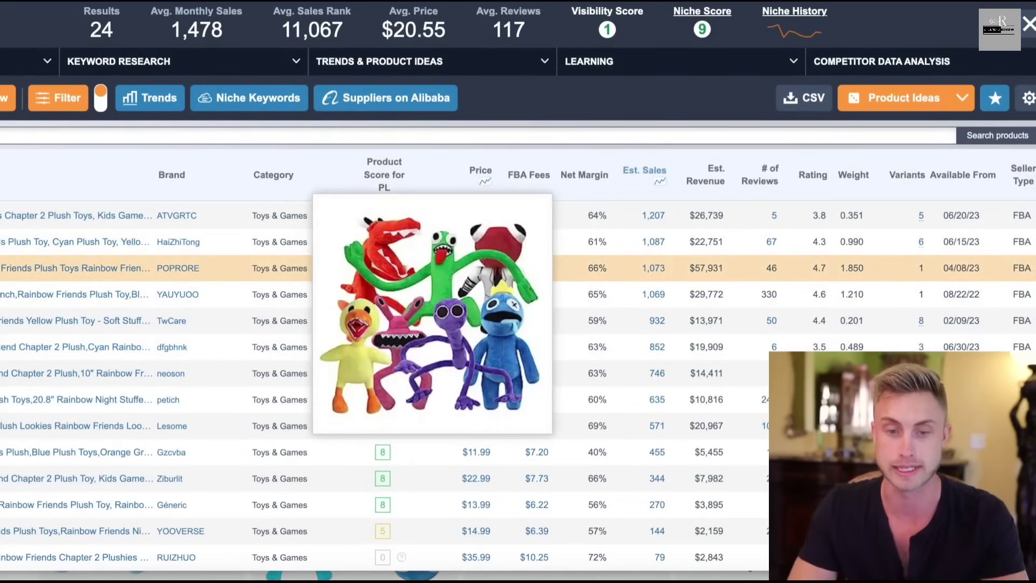
Step: Look up Alibaba suppliers for Rainbow Friends plush and check their unit prices and minimum order quantities
left_click(394, 100)
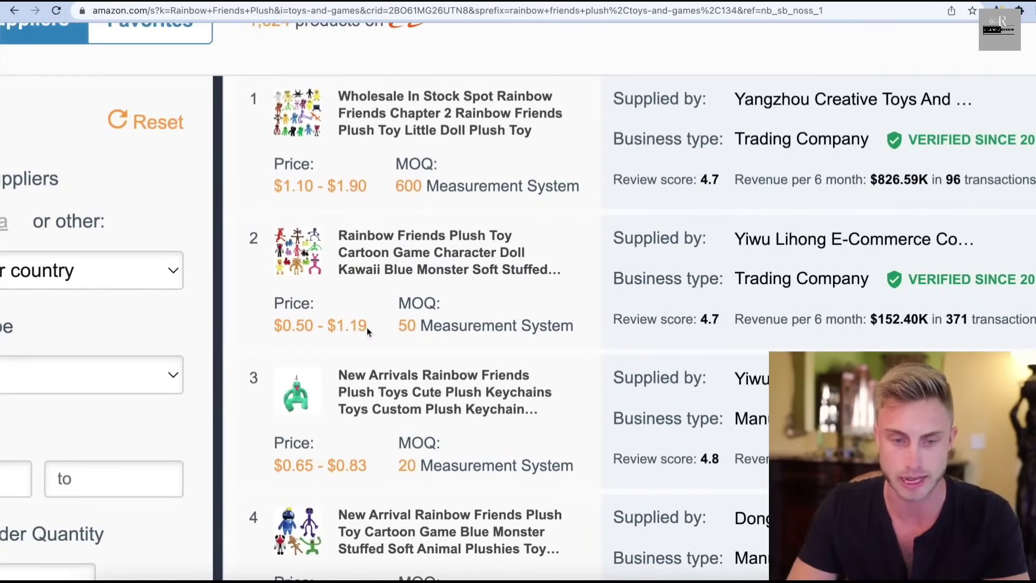
scroll(351, 332, "up", 2)
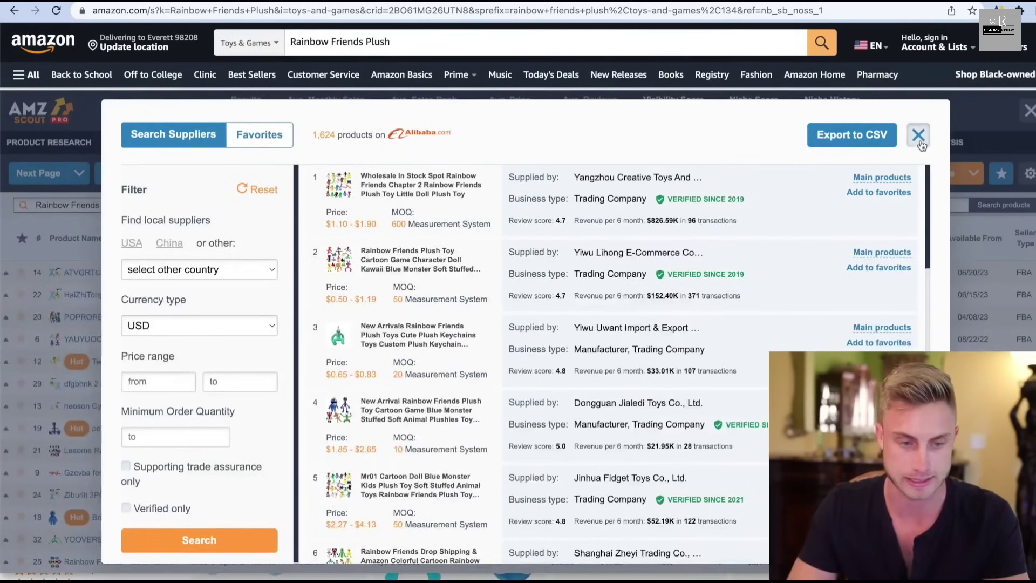
left_click(916, 134)
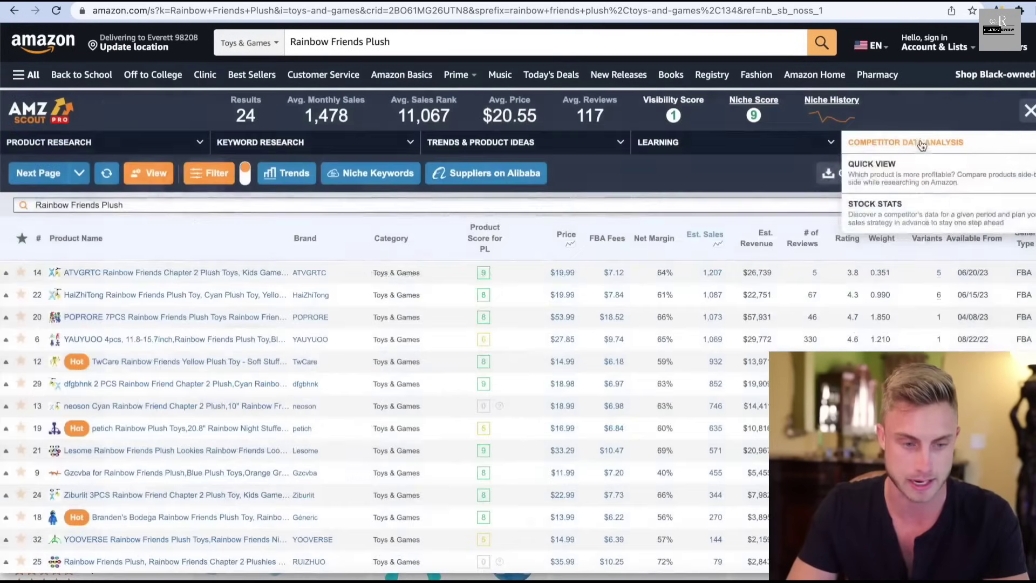
Step: Calculate 7 x 1.5 on Google in a new tab and add 2.5 to the answer
mouse_move(57, 319)
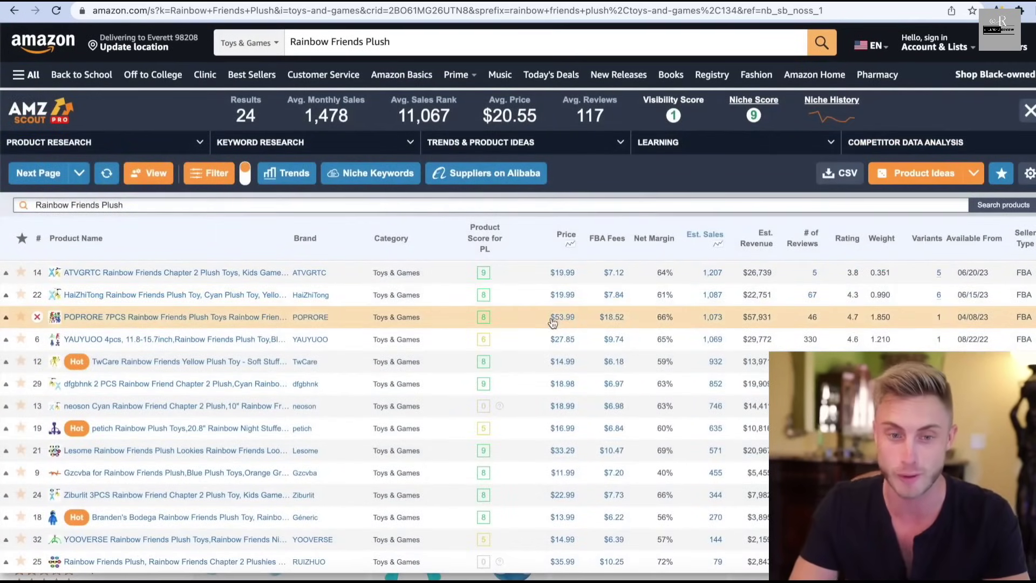
key("ctrl+t")
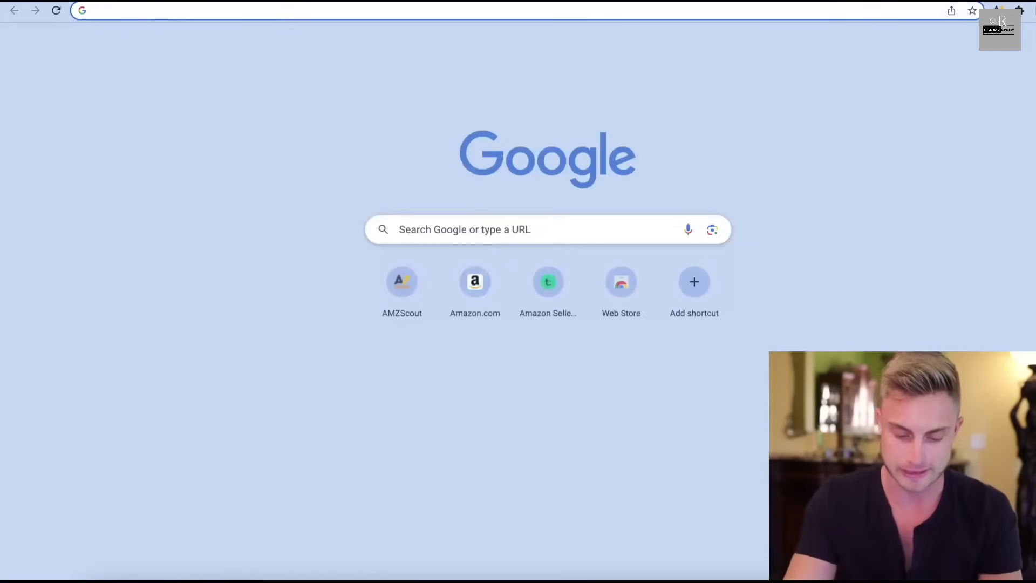
type("7 x")
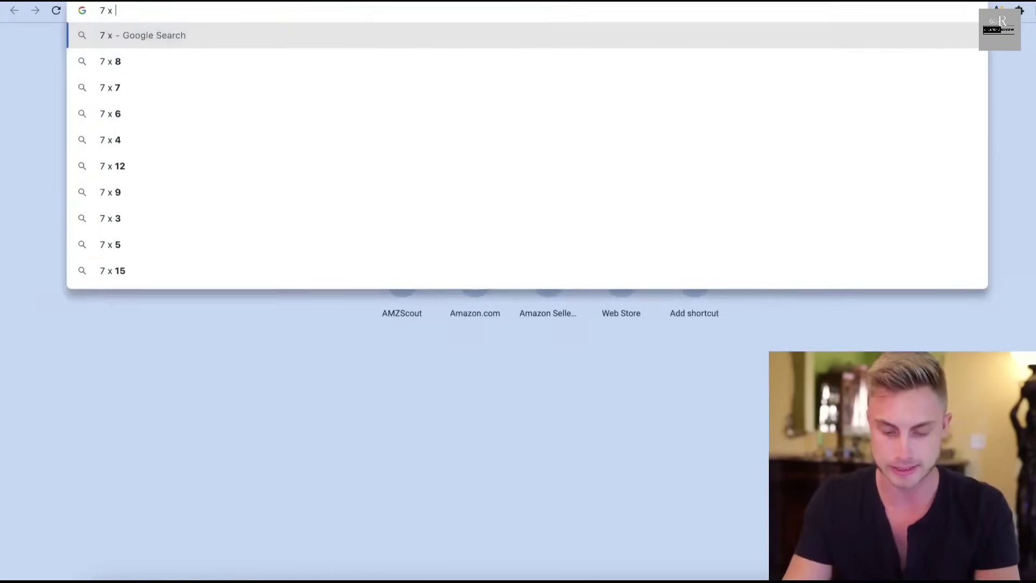
type(" 1.5")
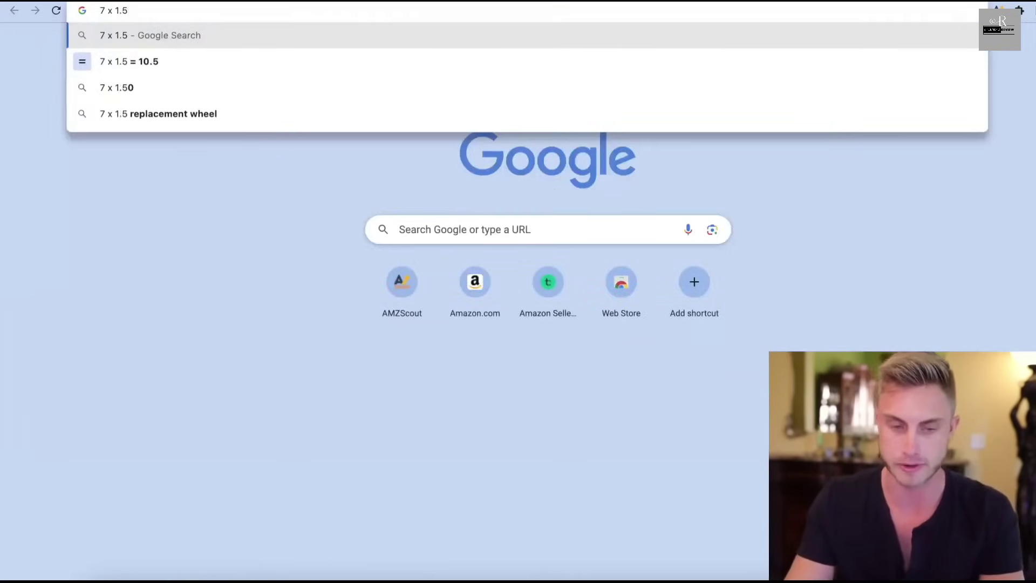
key("Return")
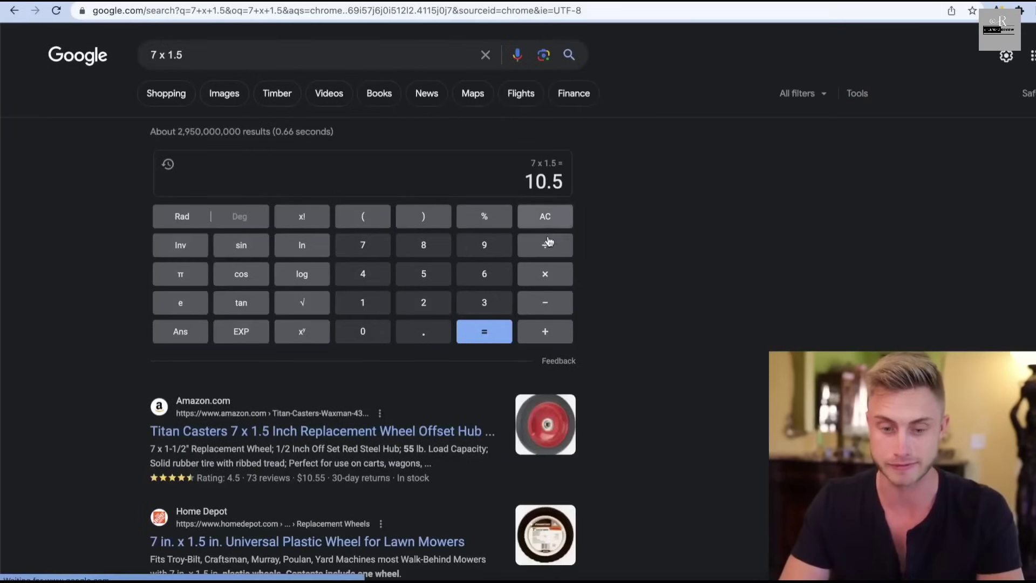
left_click(545, 331)
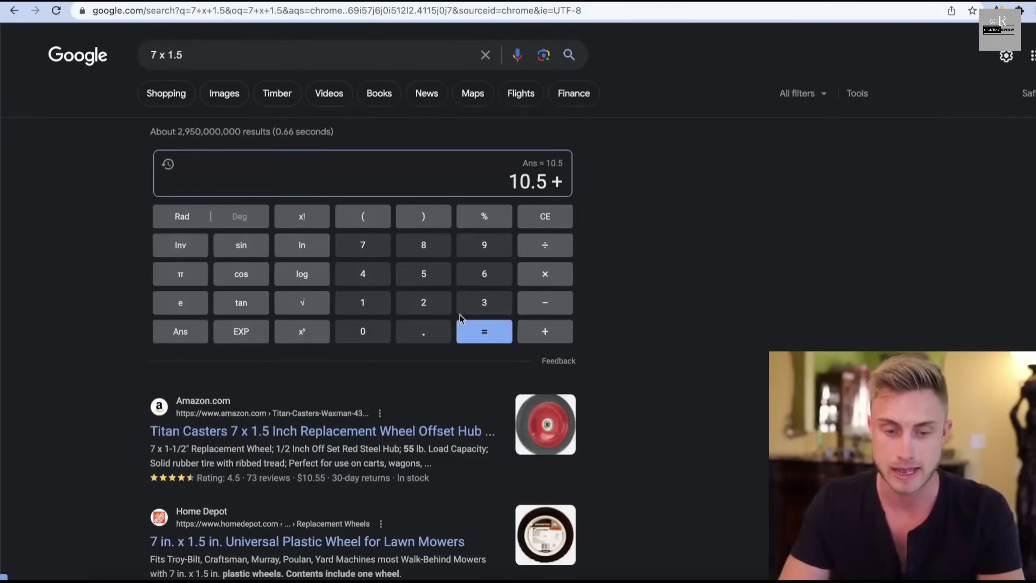
left_click(418, 304)
left_click(419, 333)
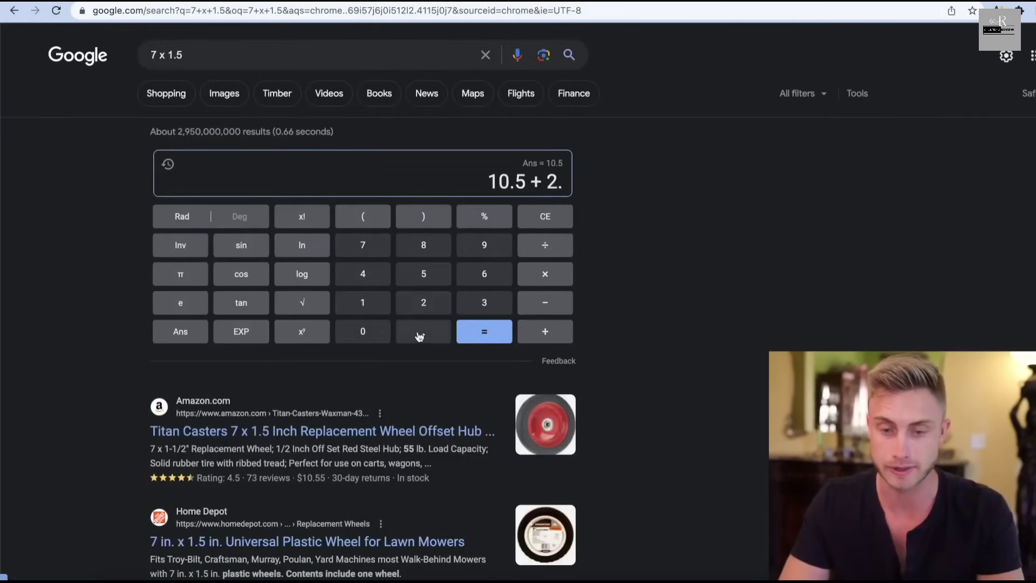
left_click(425, 278)
left_click(480, 330)
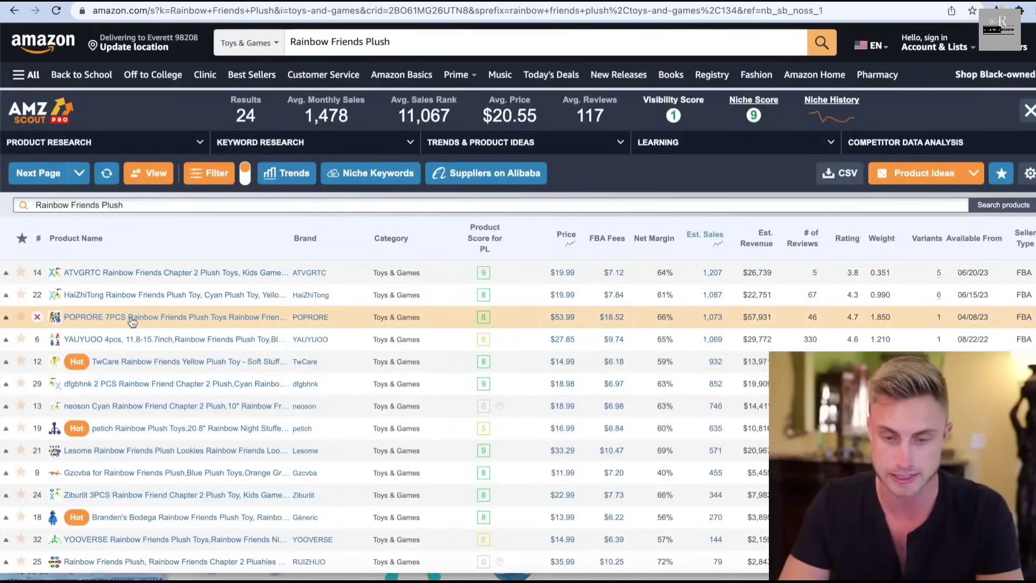
Step: Return to the product analysis and open the sales, rank and price history of the POPRORE 7PCS set
left_click(7, 319)
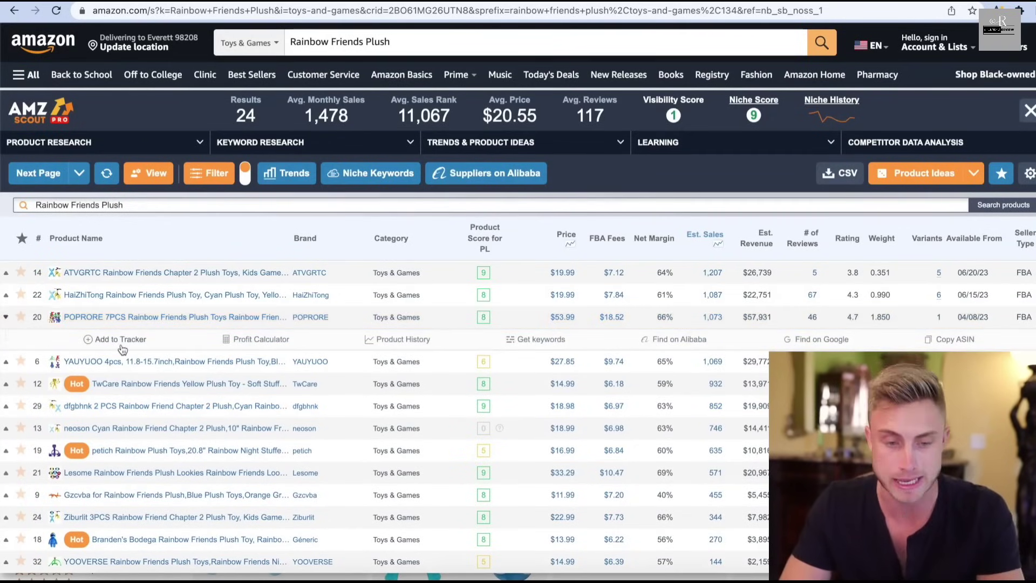
left_click(399, 340)
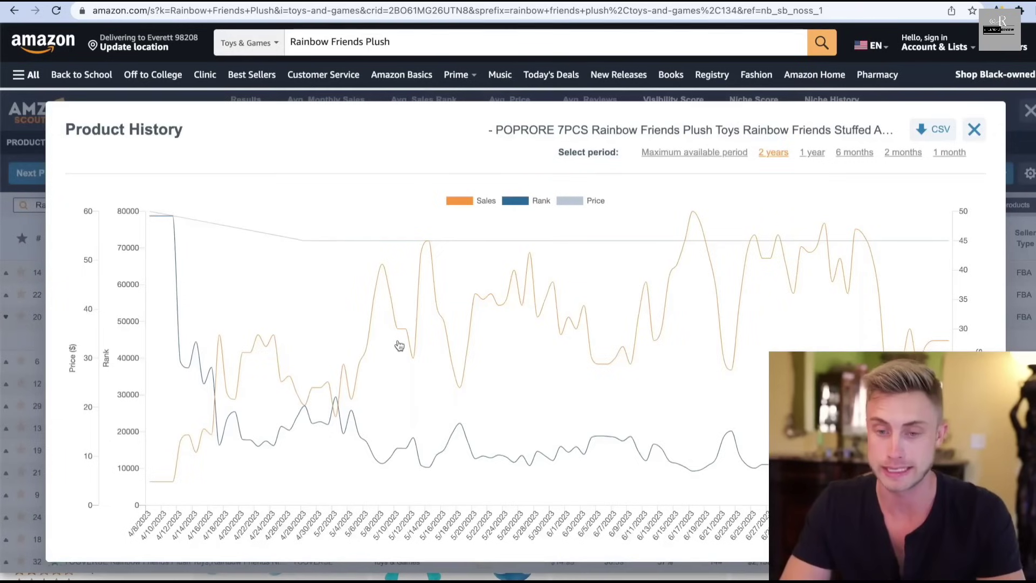
Step: Show the POPRORE 7PCS set's history for the maximum available period and calculate its profit with a product cost of $13
left_click(679, 155)
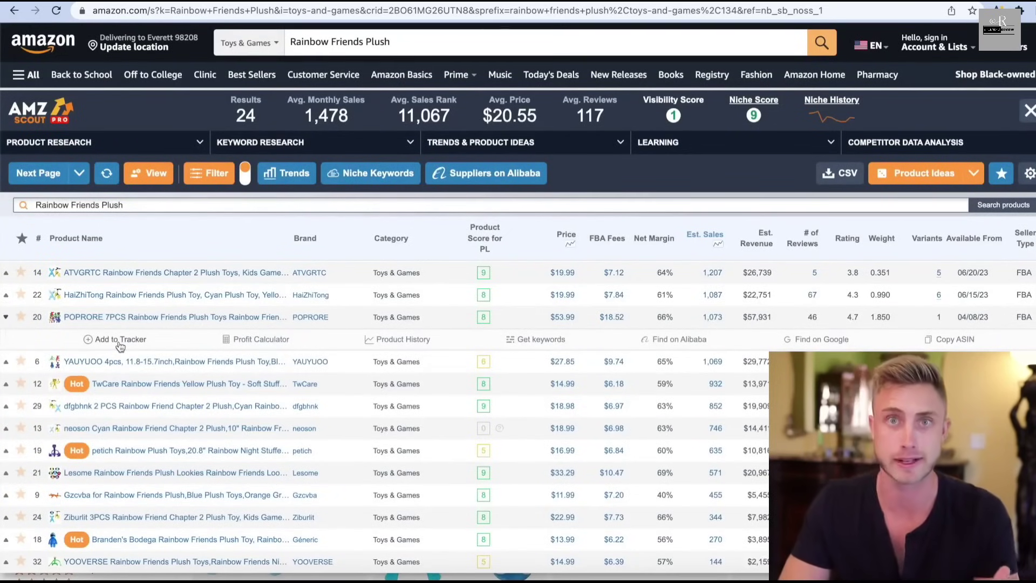
left_click(565, 325)
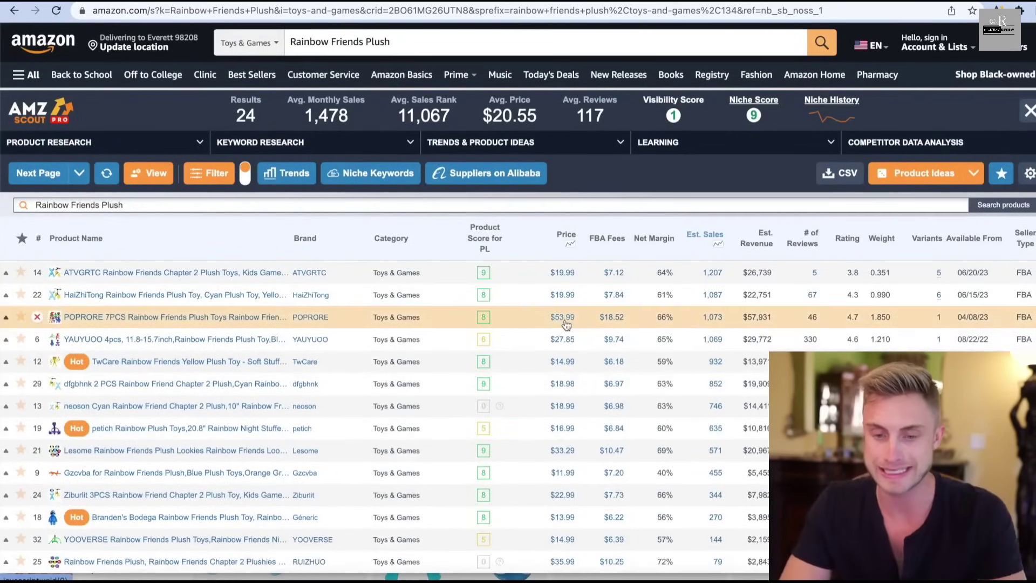
left_click(614, 318)
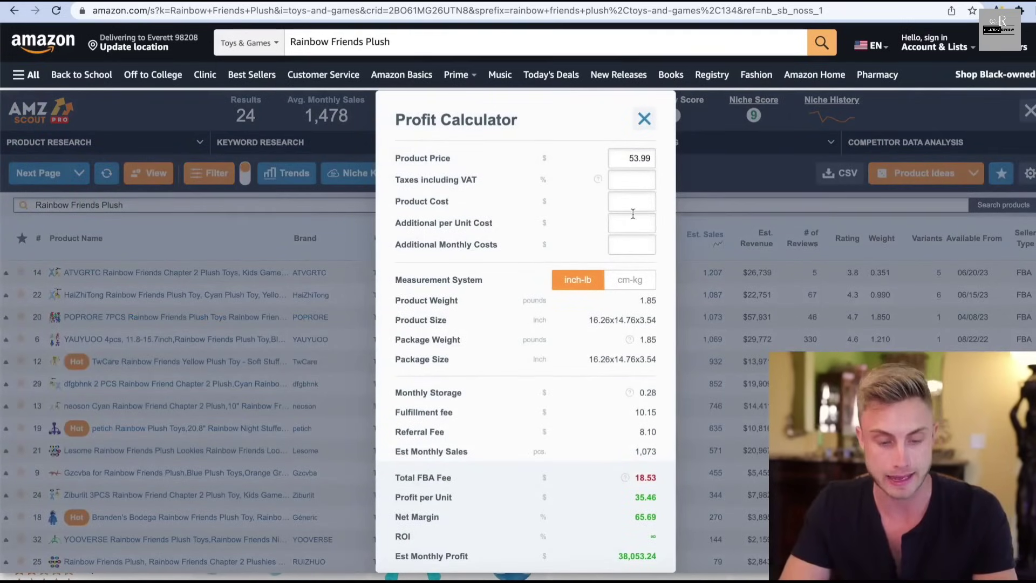
type("13")
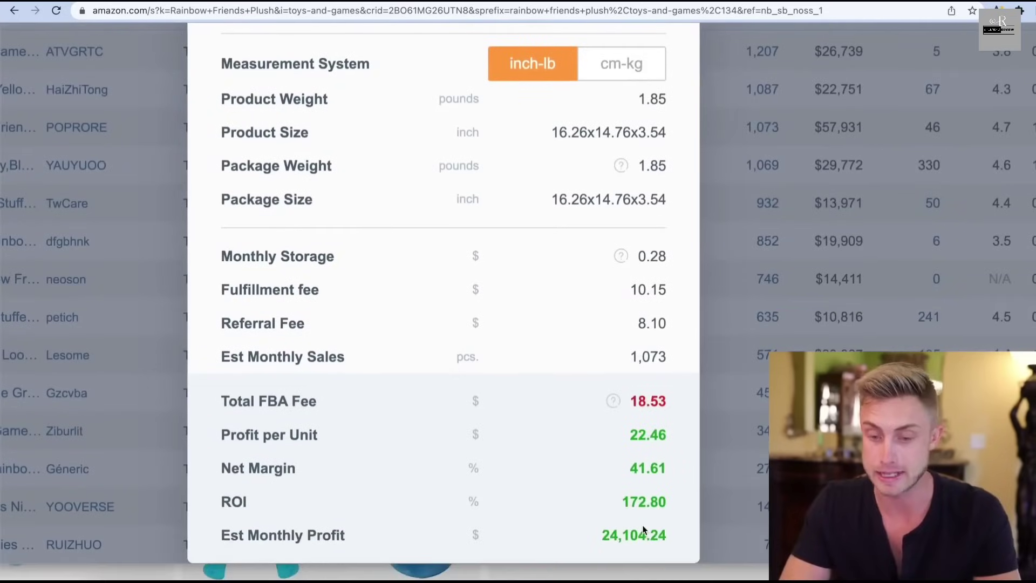
Step: Review the POPRORE set's profit per unit and estimated monthly profit against its product cost, and close the profit calculator
left_click_drag(629, 442, 670, 437)
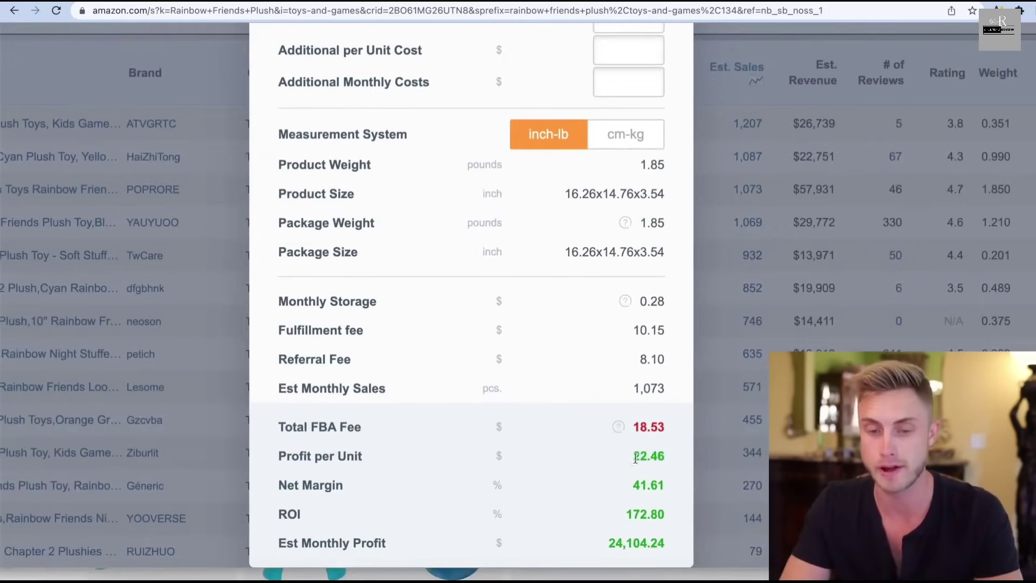
scroll(633, 462, "up", 5)
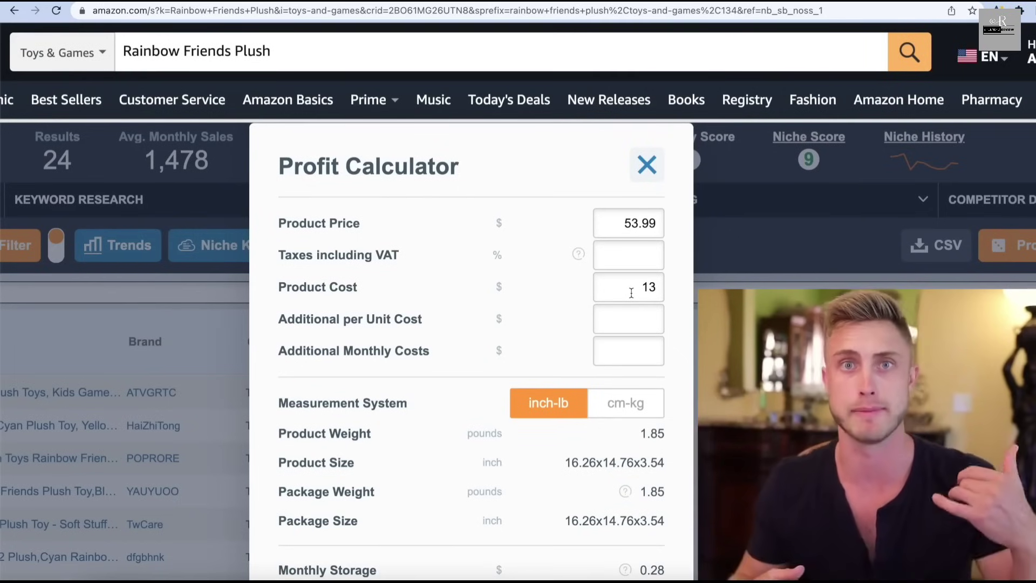
left_click(658, 292)
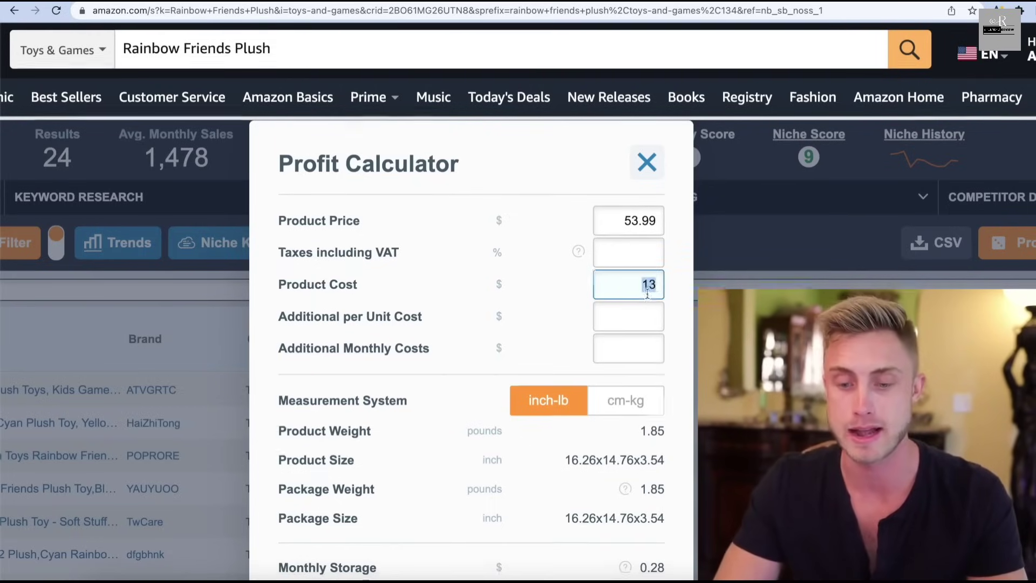
scroll(645, 290, "down", 5)
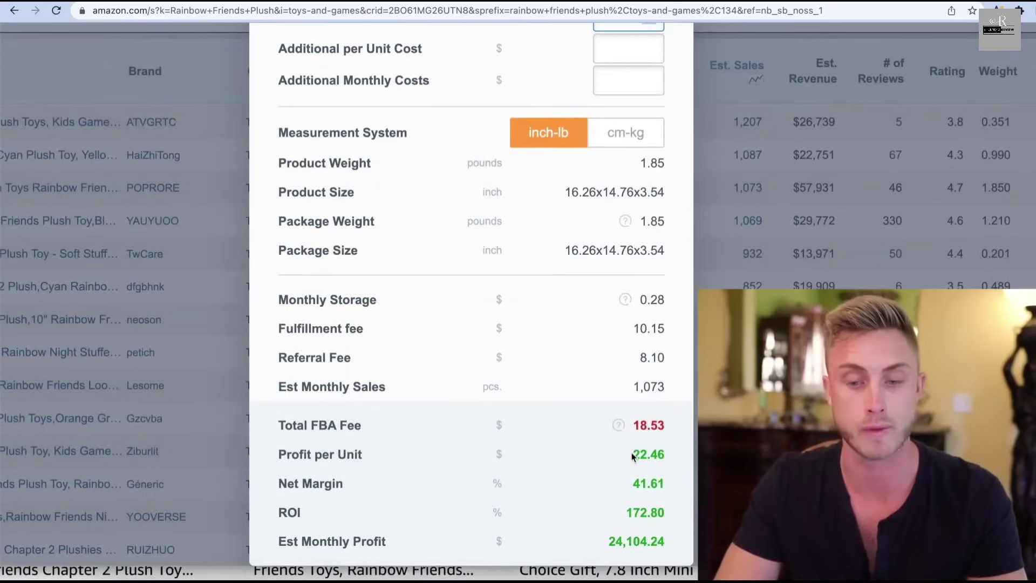
left_click_drag(630, 455, 652, 452)
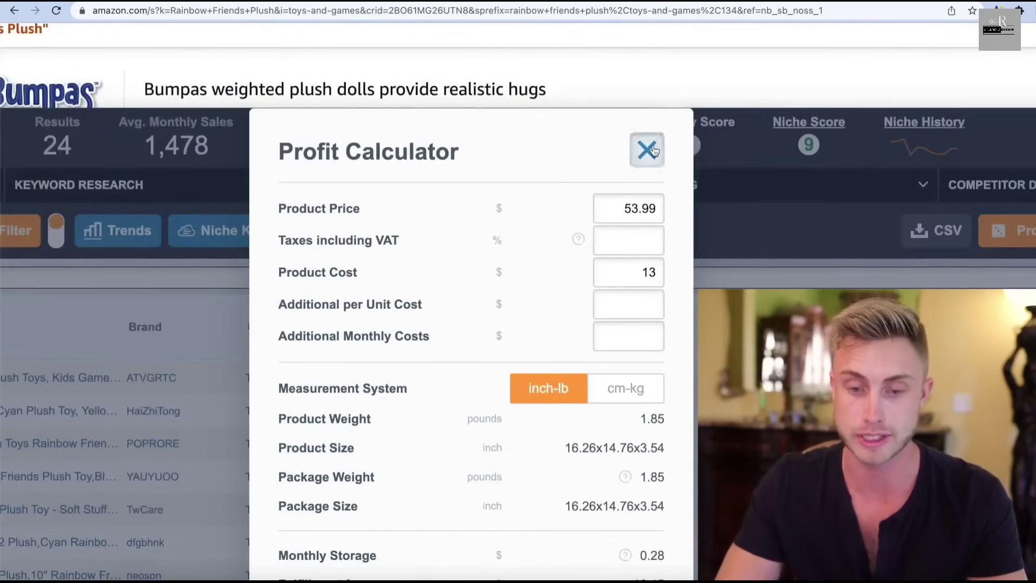
left_click(645, 147)
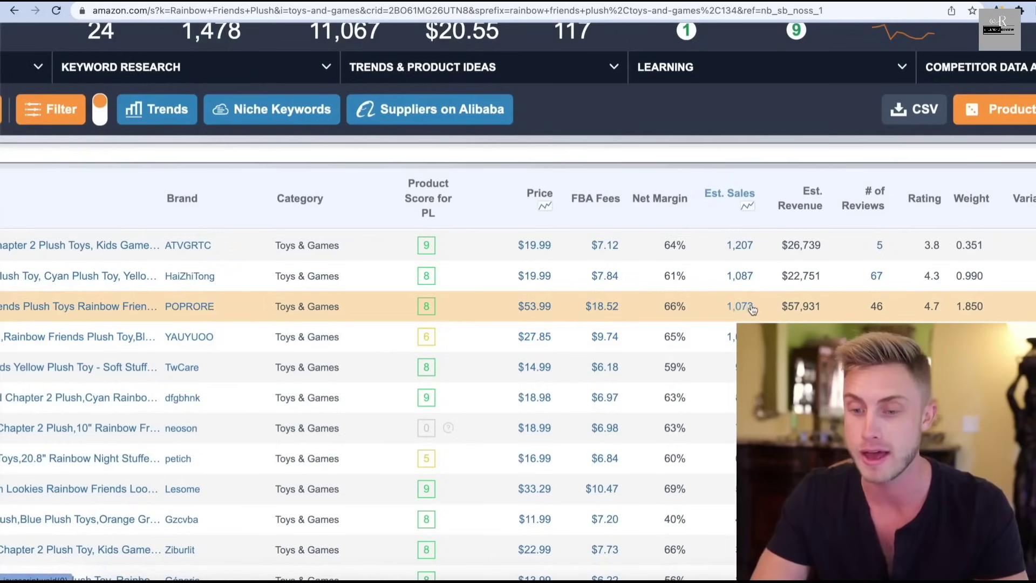
Step: Check the POPRORE set's estimated sales and review count, and close the Rainbow Friends Plush product analysis
scroll(753, 310, "right", 1)
left_click_drag(850, 308, 892, 310)
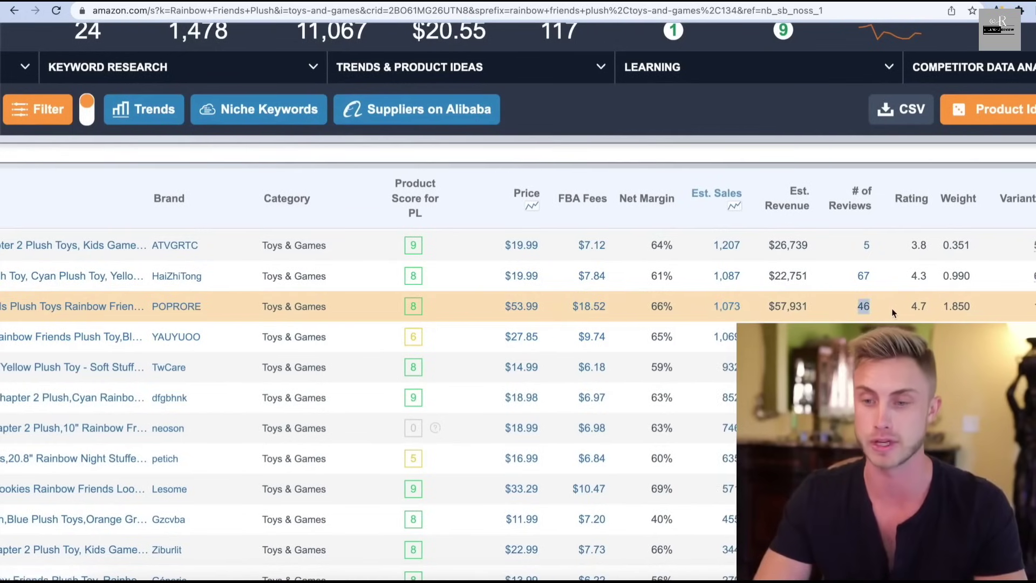
key("ctrl+minus")
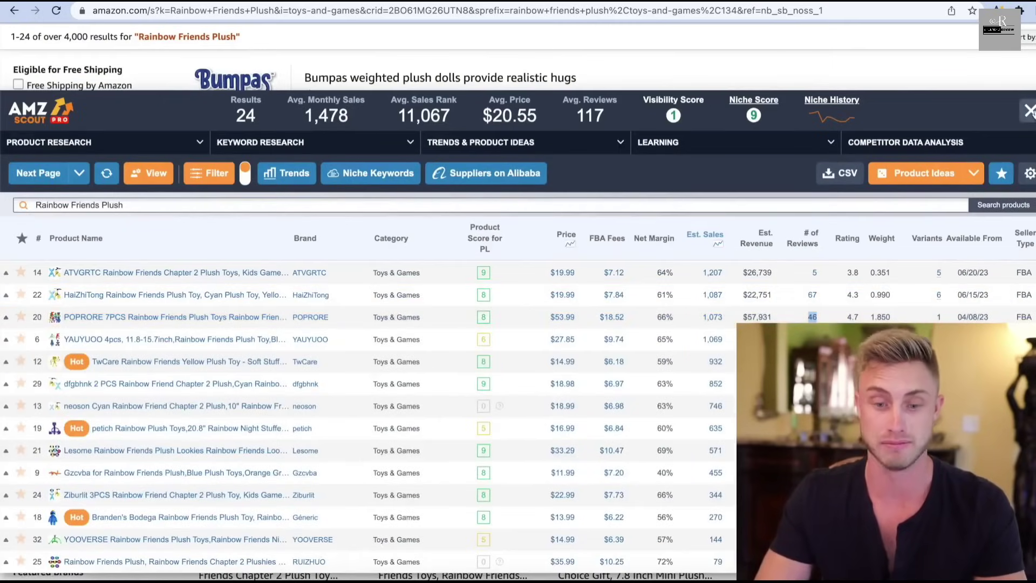
left_click(1029, 111)
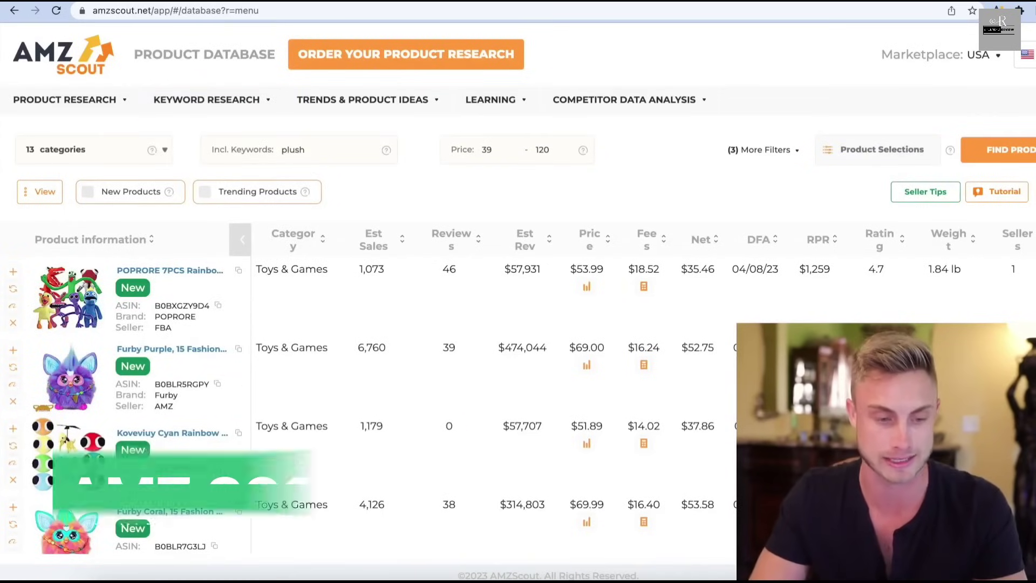
Step: Look further through the plush products in the AMZScout product database and open the Skibidi Toilet Toy Plush listing on Amazon
scroll(162, 532, "down", 5)
scroll(145, 388, "down", 2)
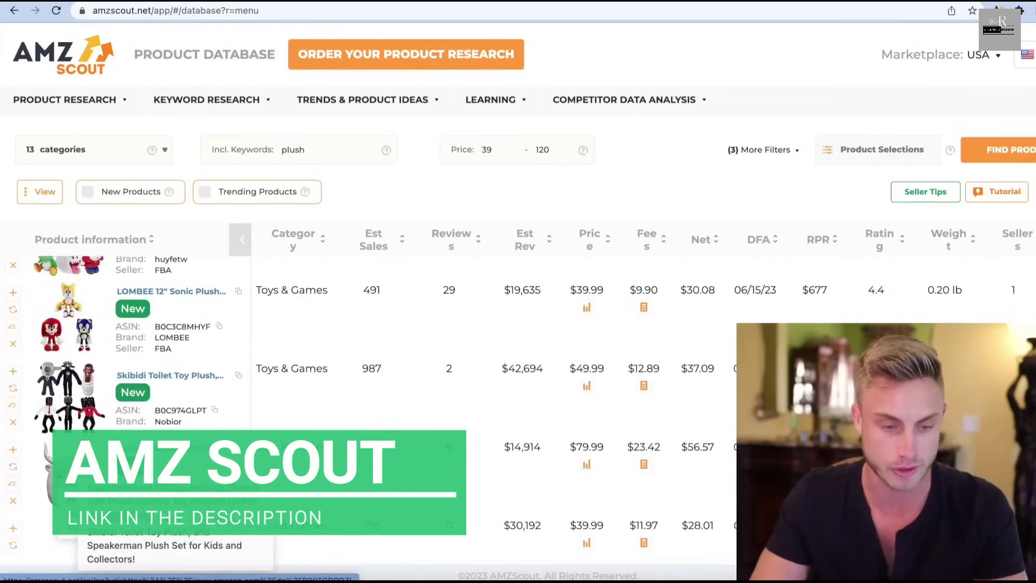
left_click(151, 379)
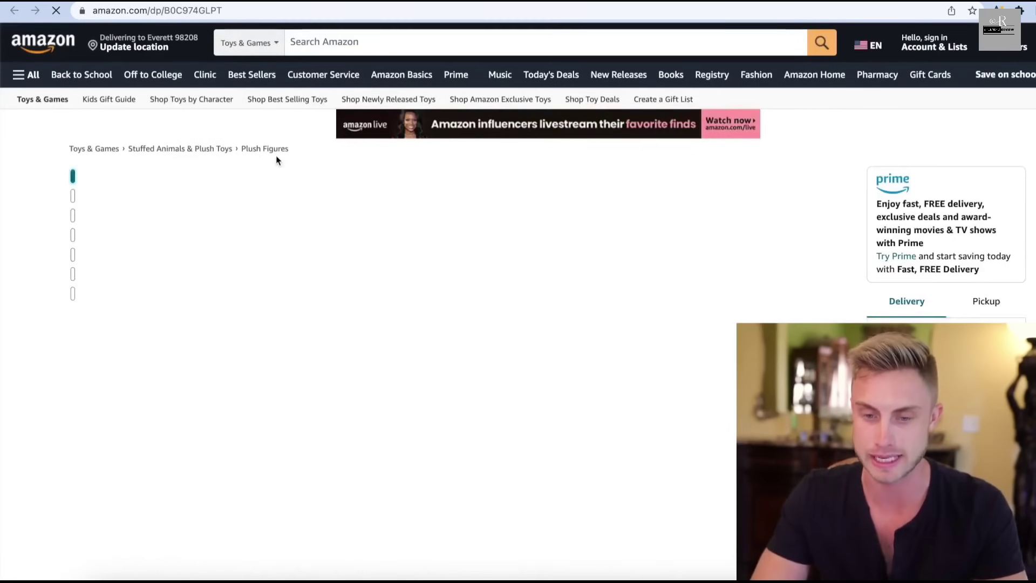
Step: Copy "Toilet Toy Plush" from the listing title and search for it in Toys & Games
left_click_drag(567, 177, 680, 177)
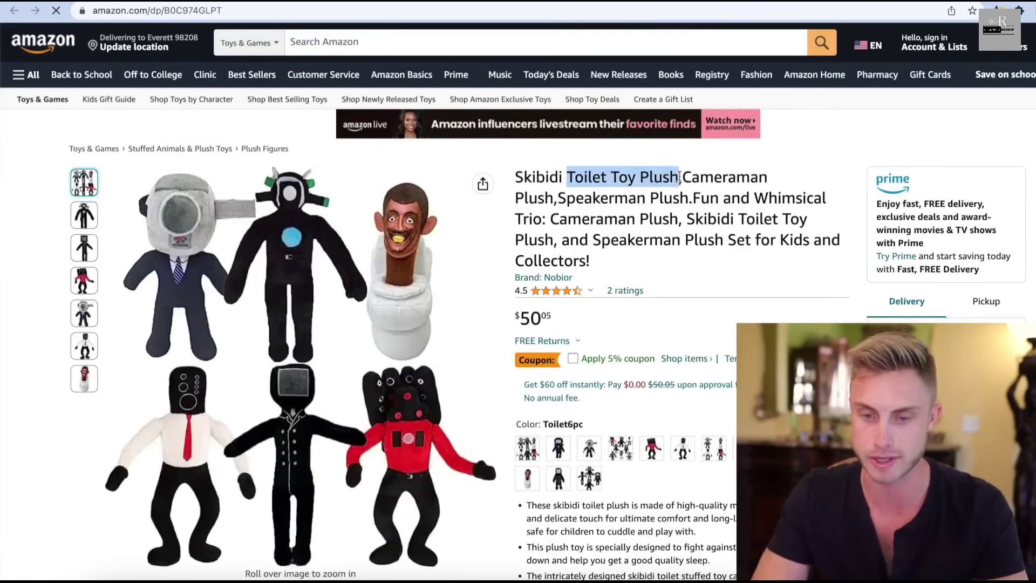
right_click(644, 178)
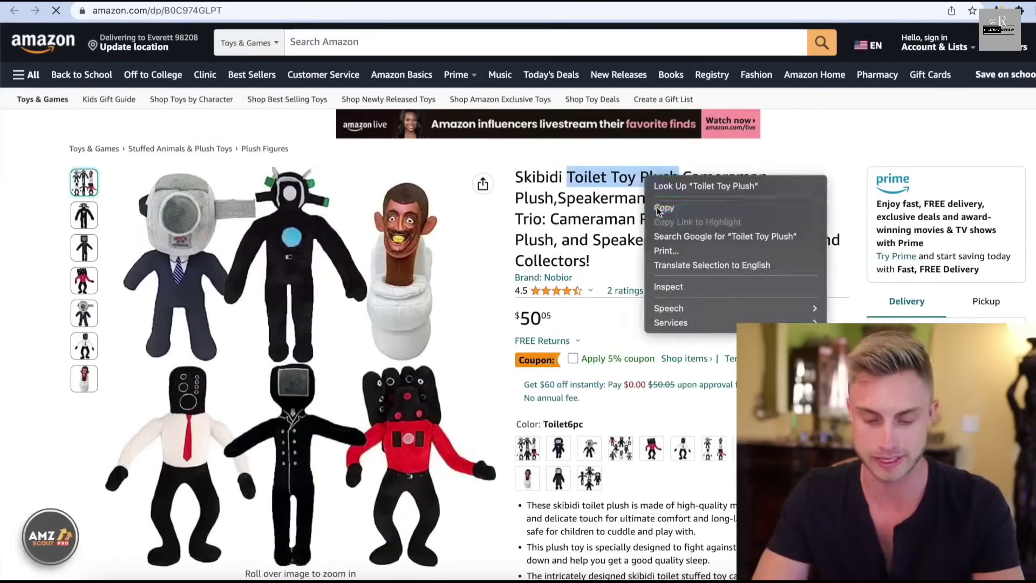
left_click(672, 206)
left_click(321, 42)
key("super+v")
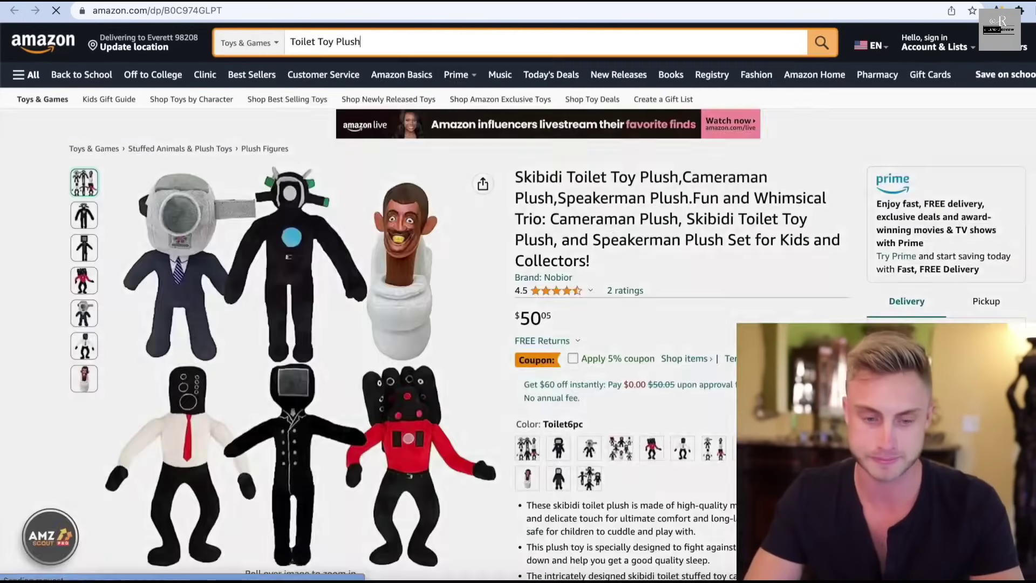
key("Return")
Step: Look through the Toilet Toy Plush results and examine the products' prices, sales and review counts in the AMZScout analysis
scroll(447, 261, "down", 3)
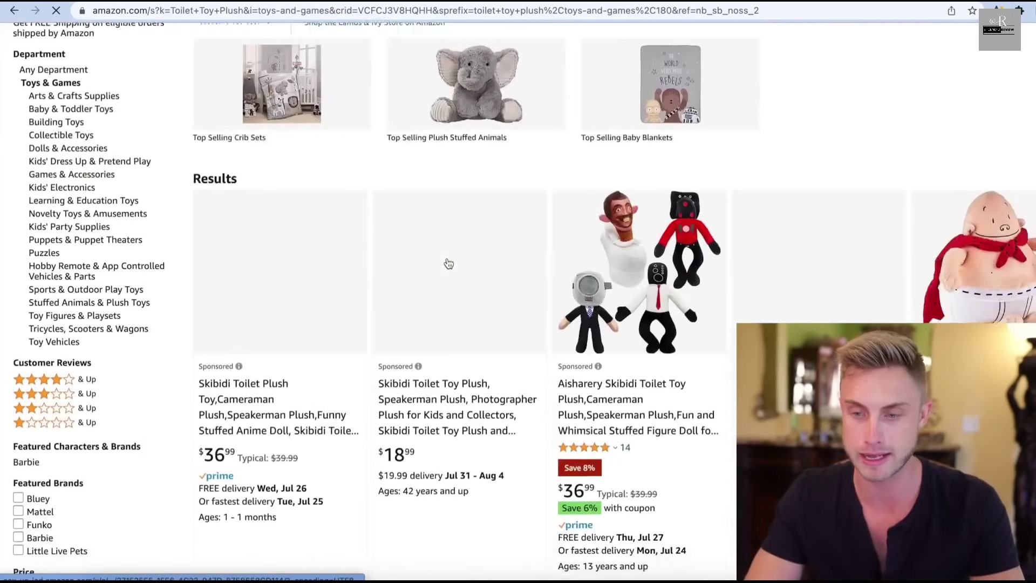
scroll(672, 250, "down", 8)
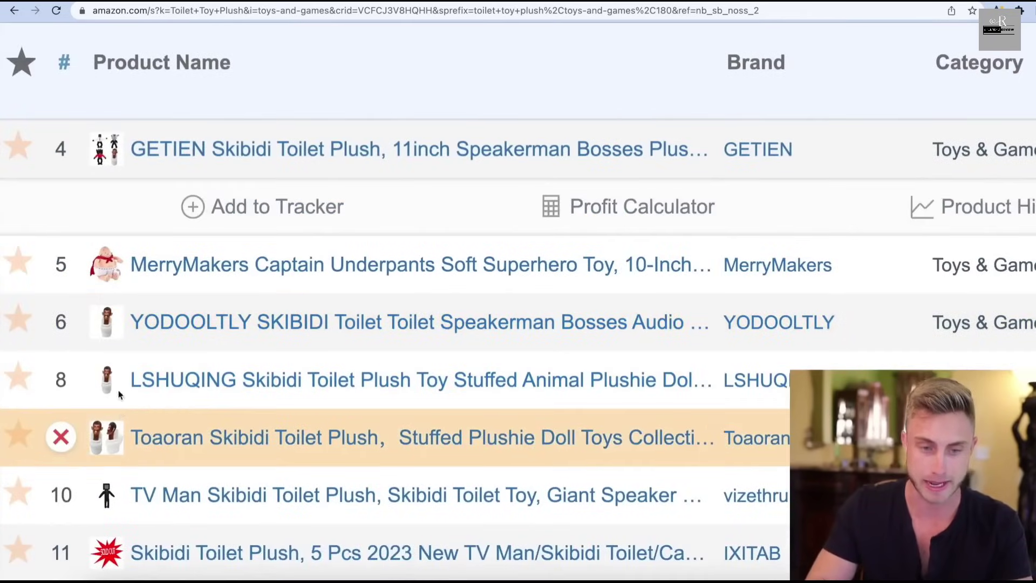
scroll(111, 260, "down", 2)
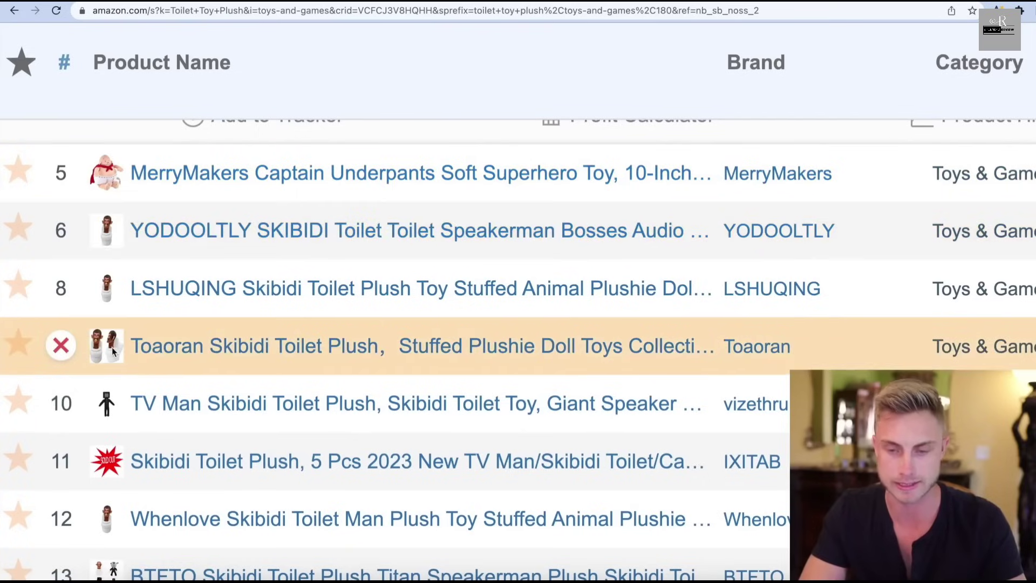
key("ctrl+0")
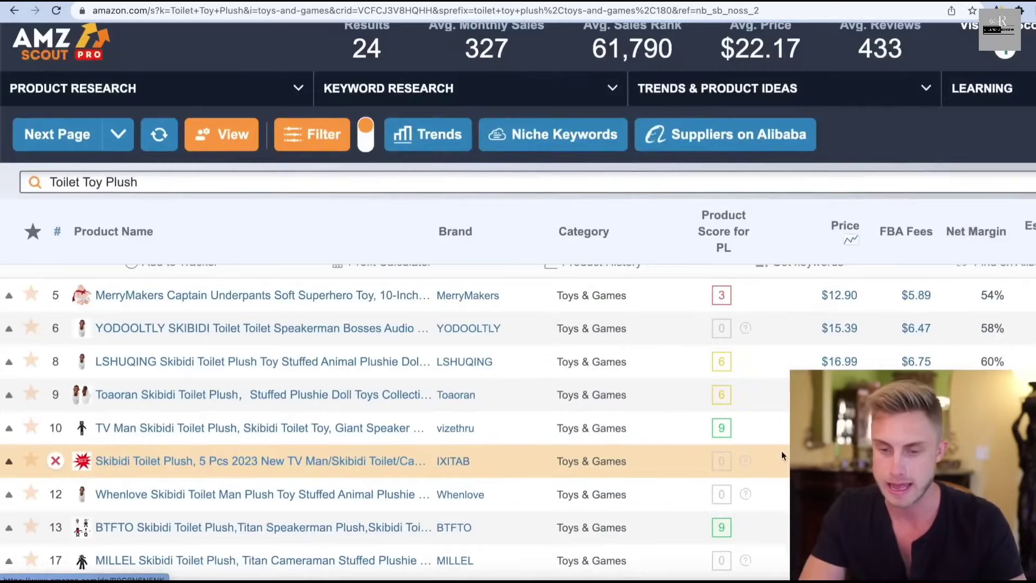
scroll(781, 453, "right", 5)
scroll(782, 453, "right", 2)
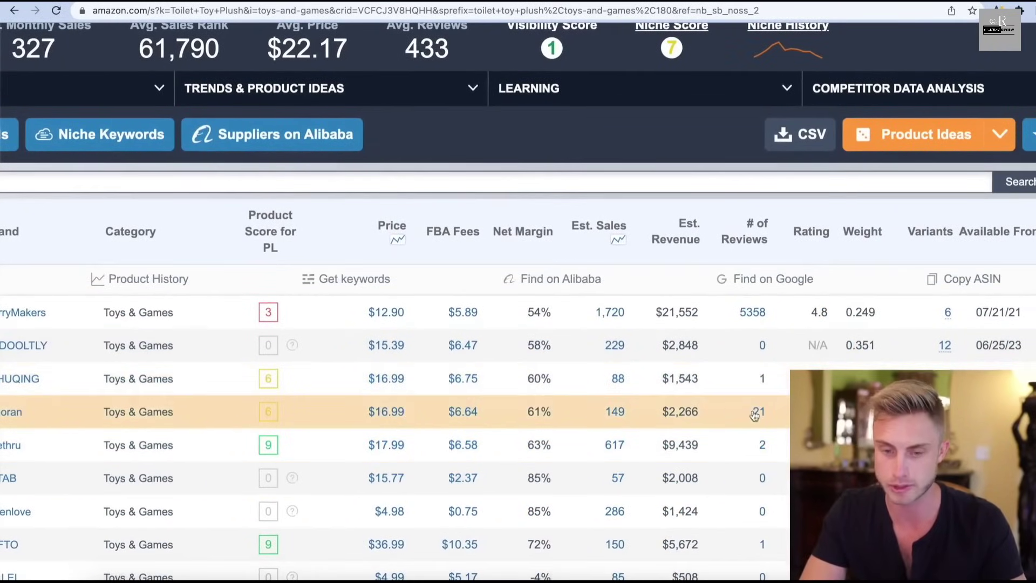
scroll(637, 315, "up", 1)
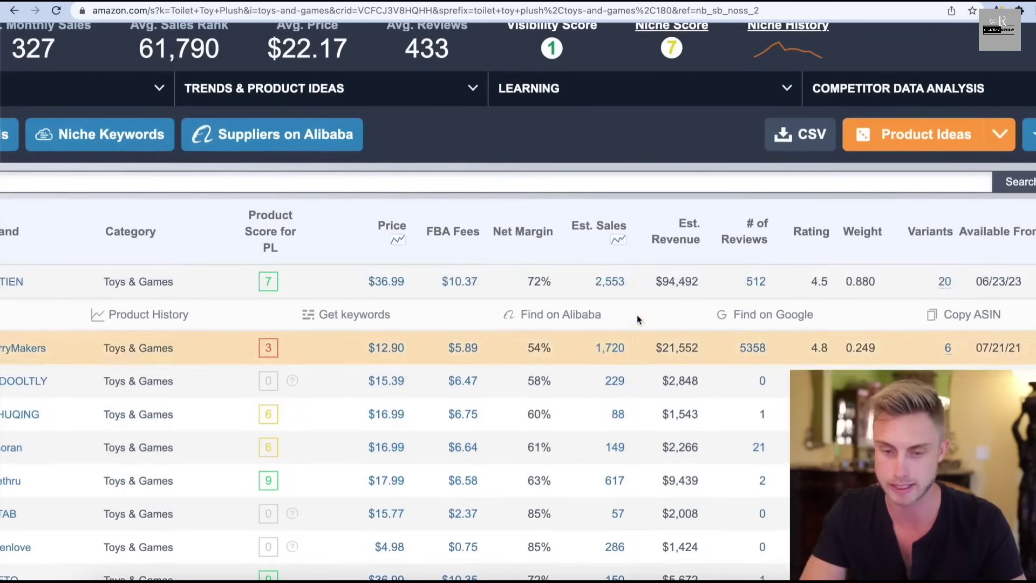
Step: Sort the Toilet Toy Plush products by estimated sales and remove the MerryMakers Captain Underpants toy from the analysis
left_click(597, 230)
scroll(495, 423, "left", 7)
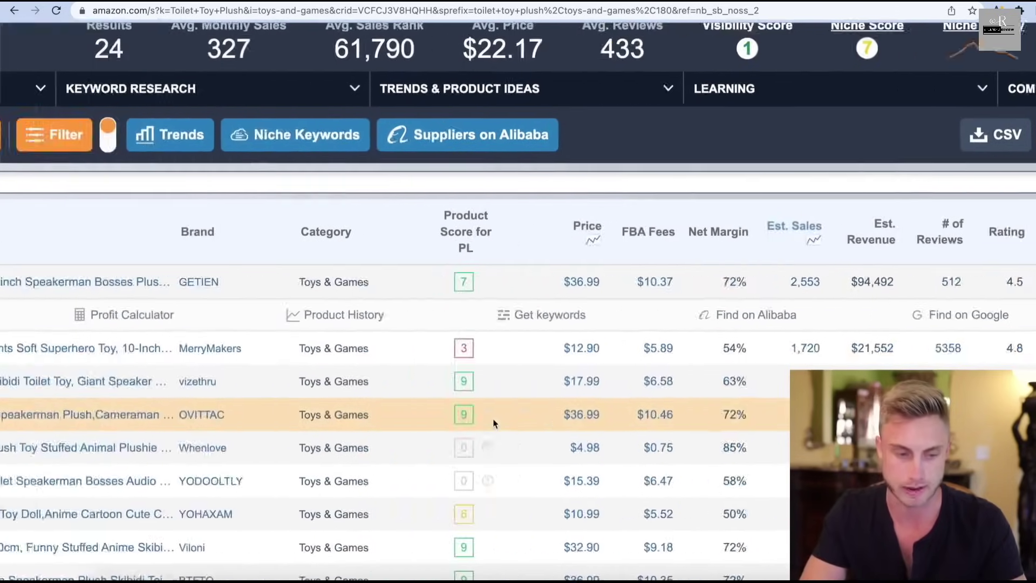
scroll(494, 423, "left", 3)
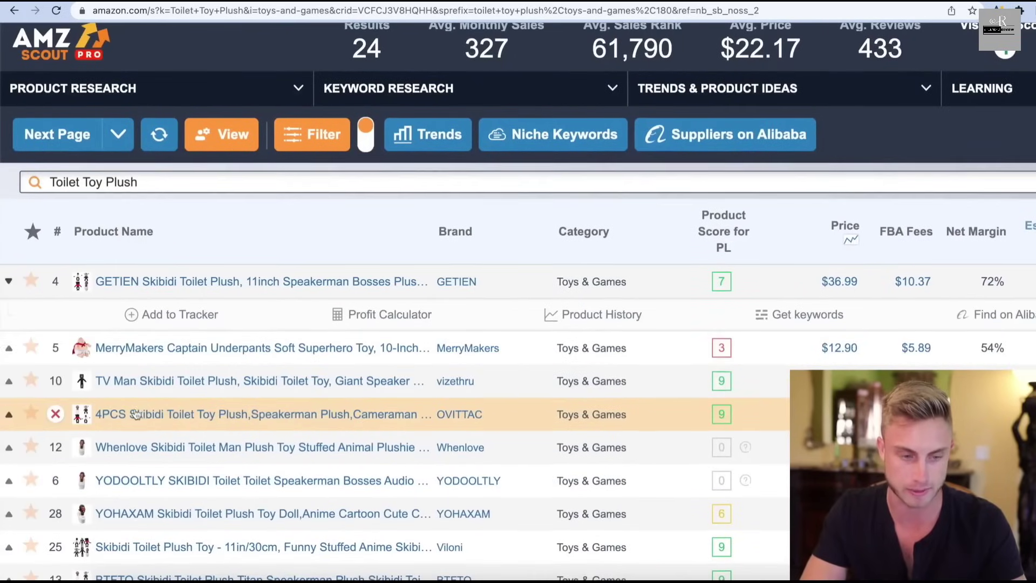
left_click(55, 350)
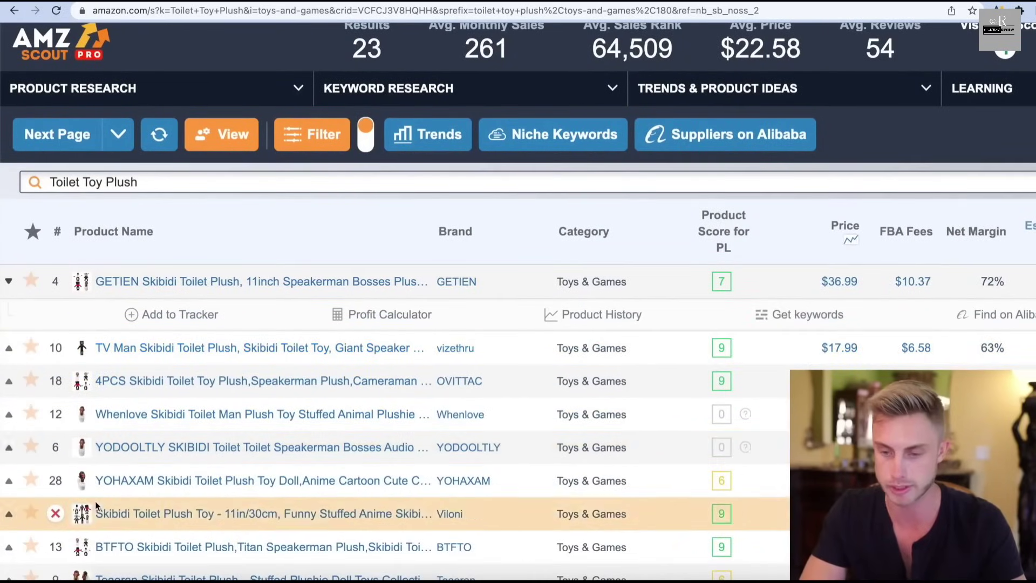
Step: Compare the Skibidi Toilet plush products' estimated sales, revenue and review counts, and close the analysis to view the search results
scroll(312, 521, "right", 10)
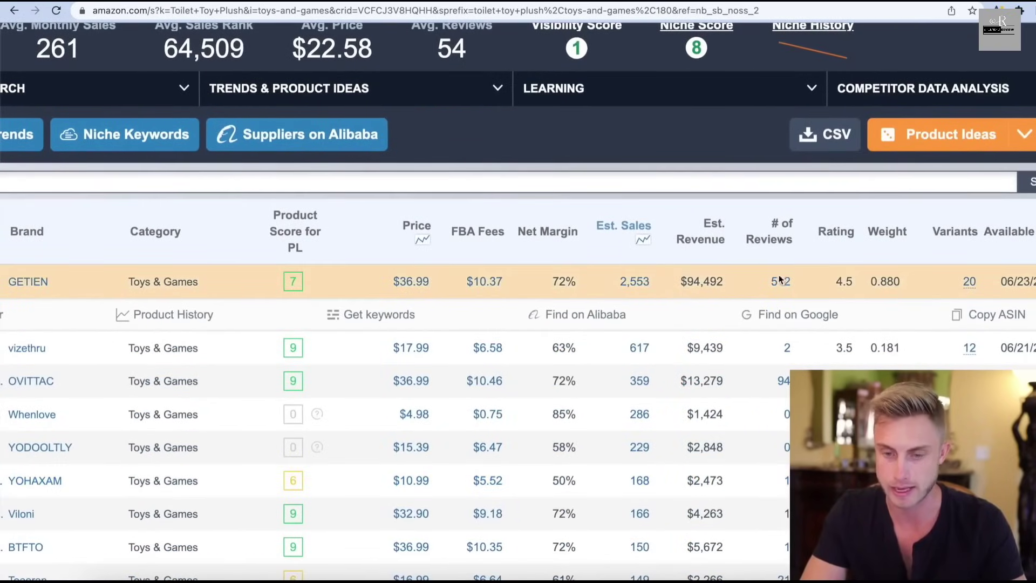
scroll(776, 339, "down", 1)
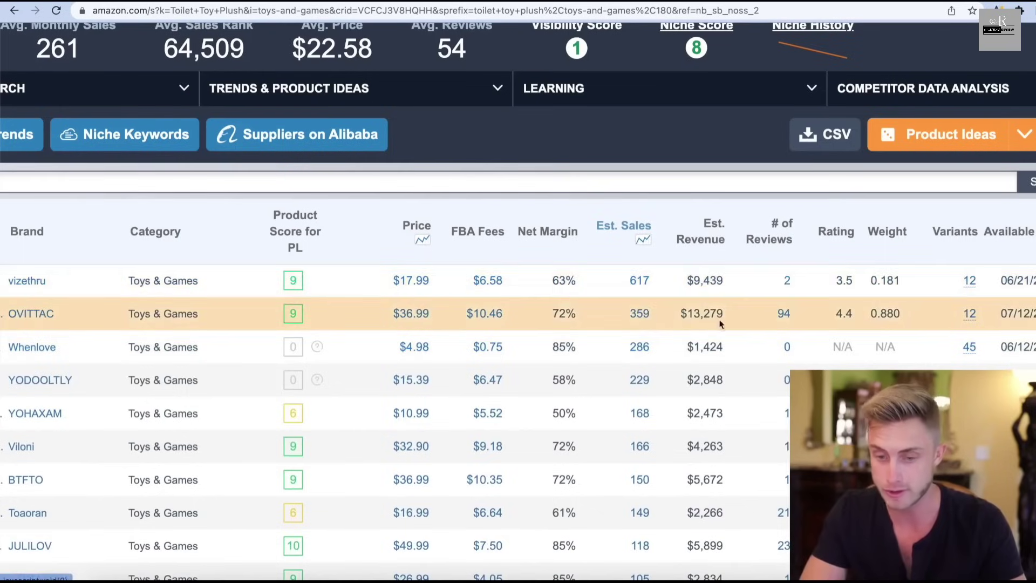
double_click(686, 314)
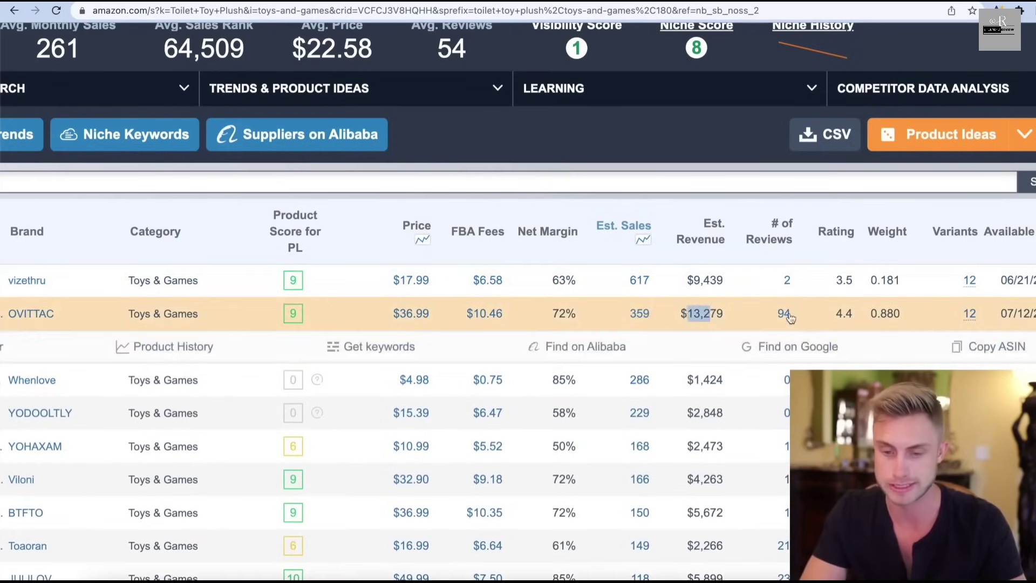
scroll(788, 324, "down", 1)
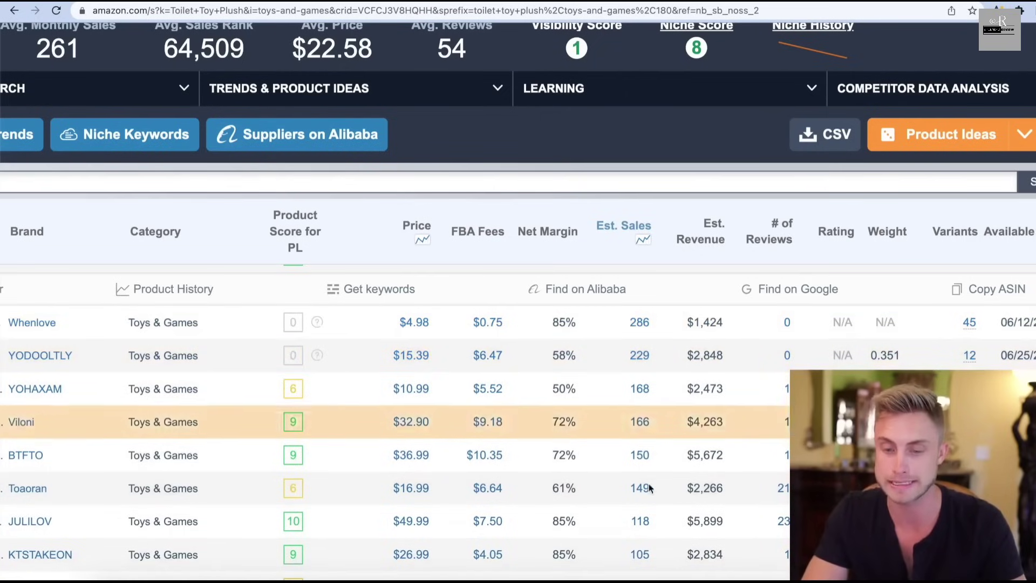
scroll(641, 505, "down", 2)
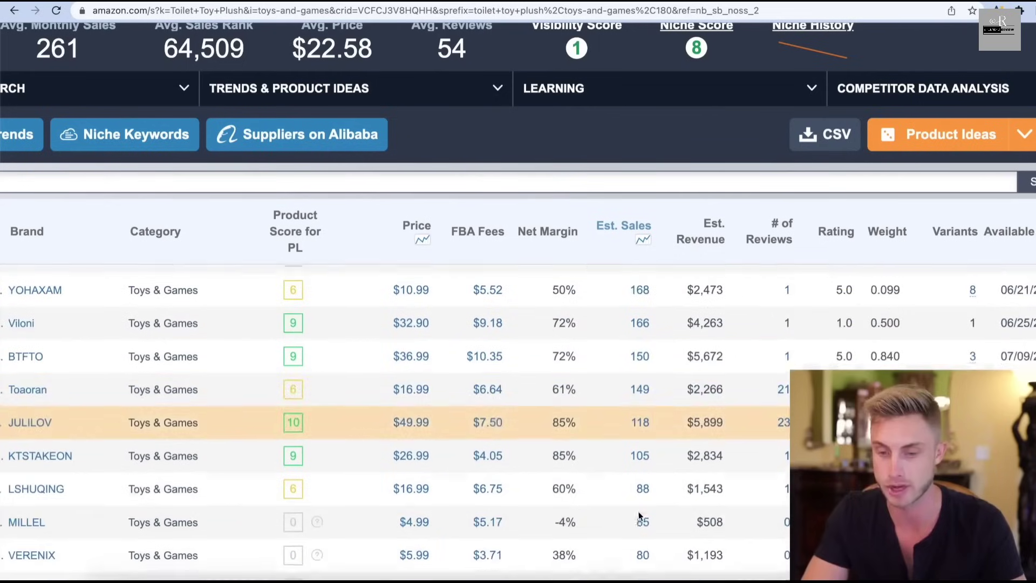
scroll(648, 464, "up", 2)
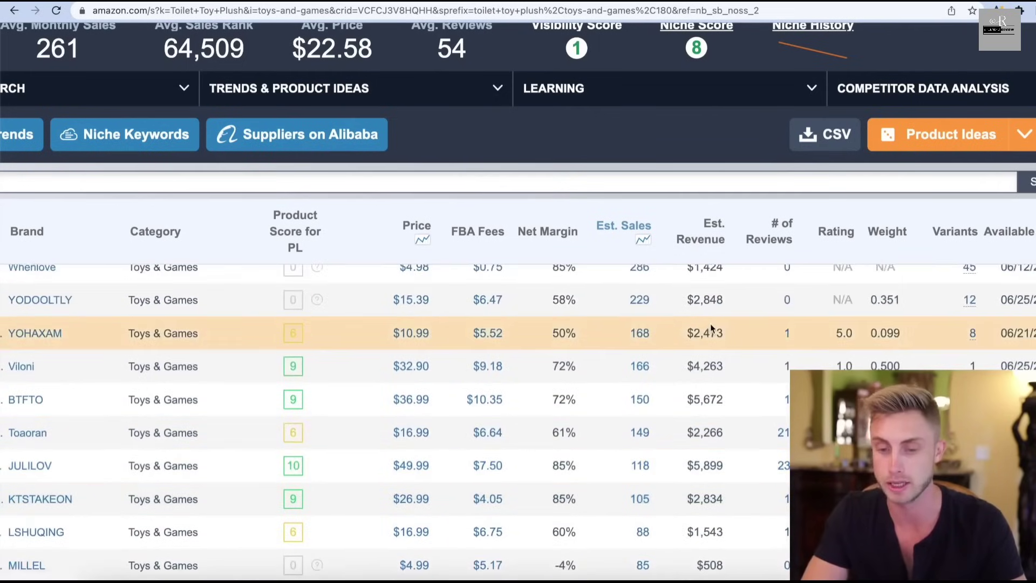
scroll(637, 345, "up", 2)
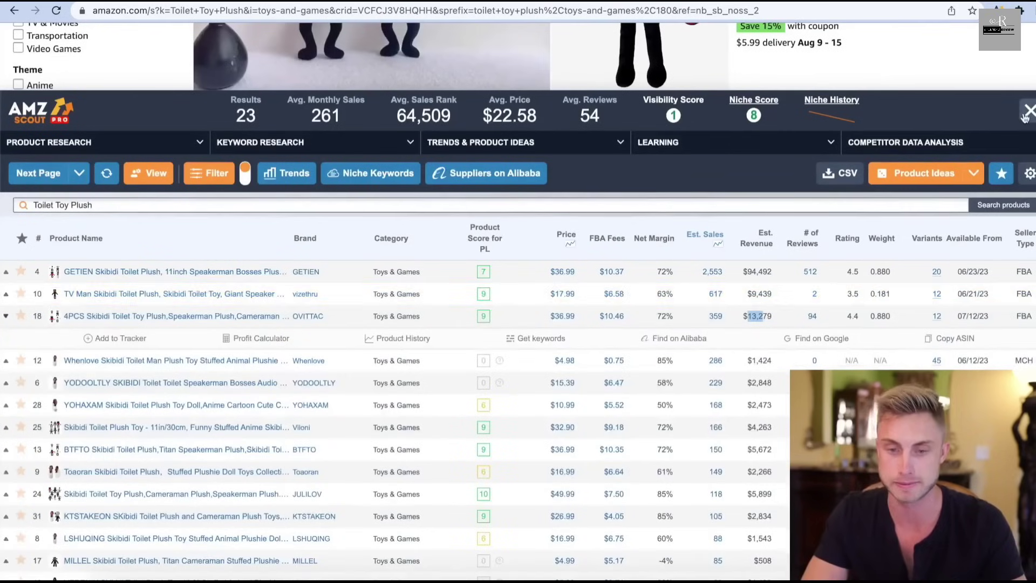
left_click(1027, 112)
scroll(734, 378, "down", 1)
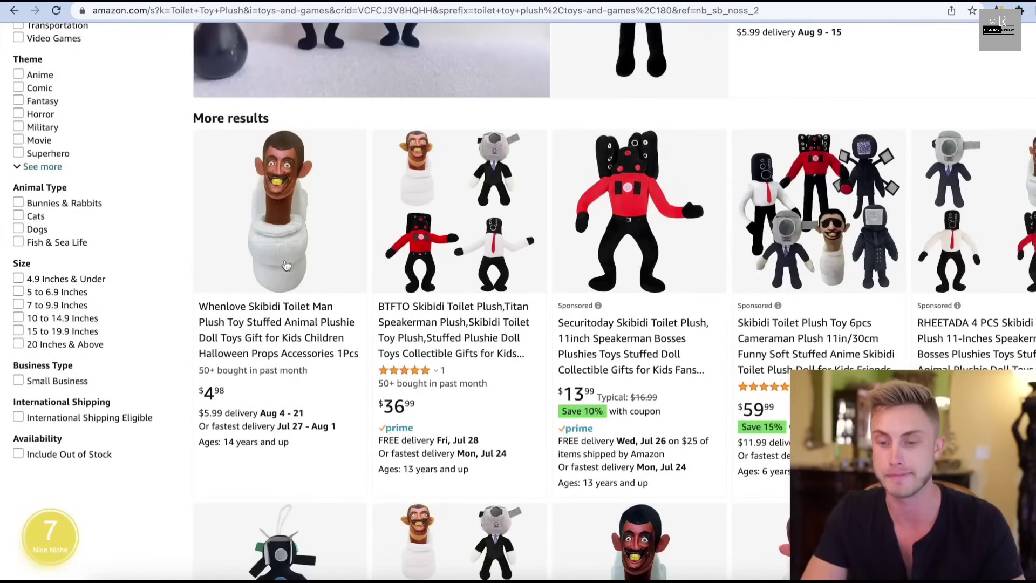
Step: Switch to the AMZScout product database, remove "plush" from the included keywords and rerun the product search
scroll(682, 262, "down", 1)
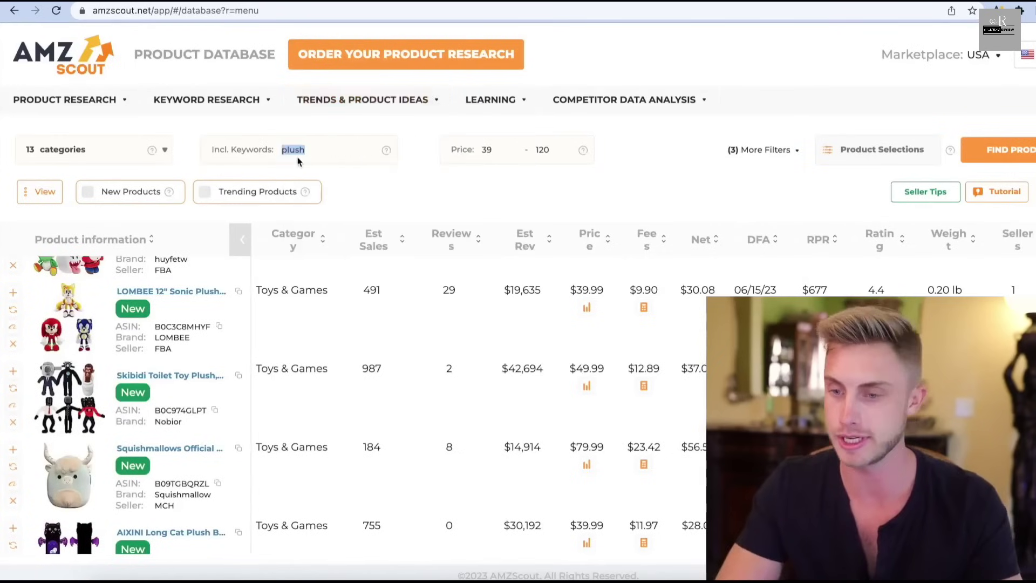
key("BackSpace")
key("Return")
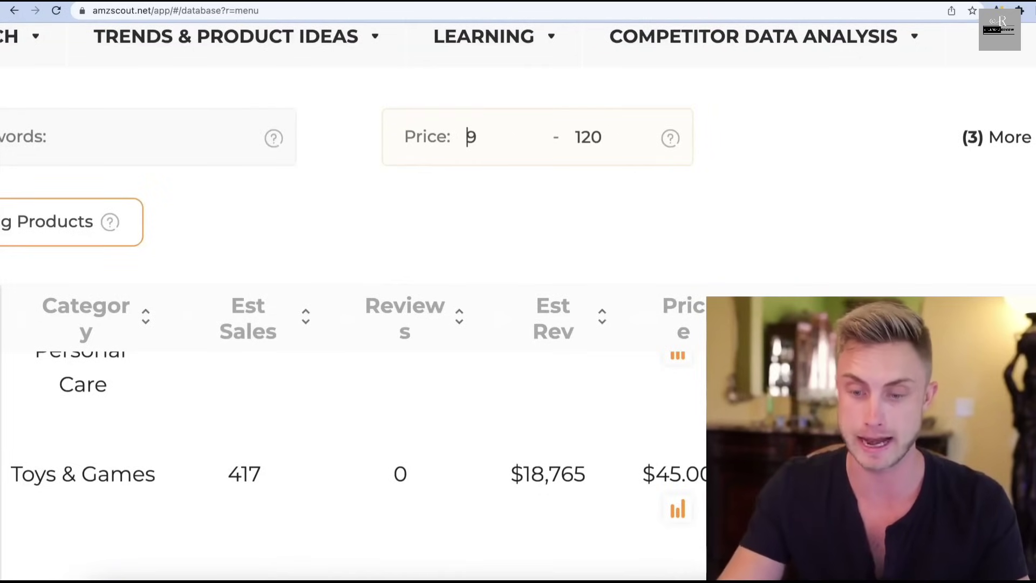
Step: Set the product database's price filter to a range of 99 to 250
key("BackSpace")
key("BackSpace")
key("BackSpace")
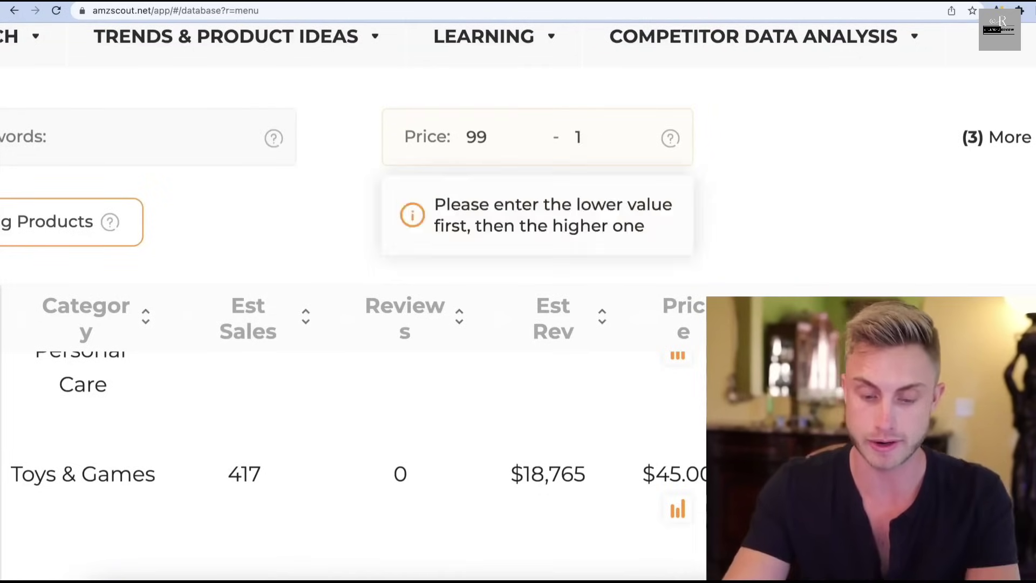
type("24")
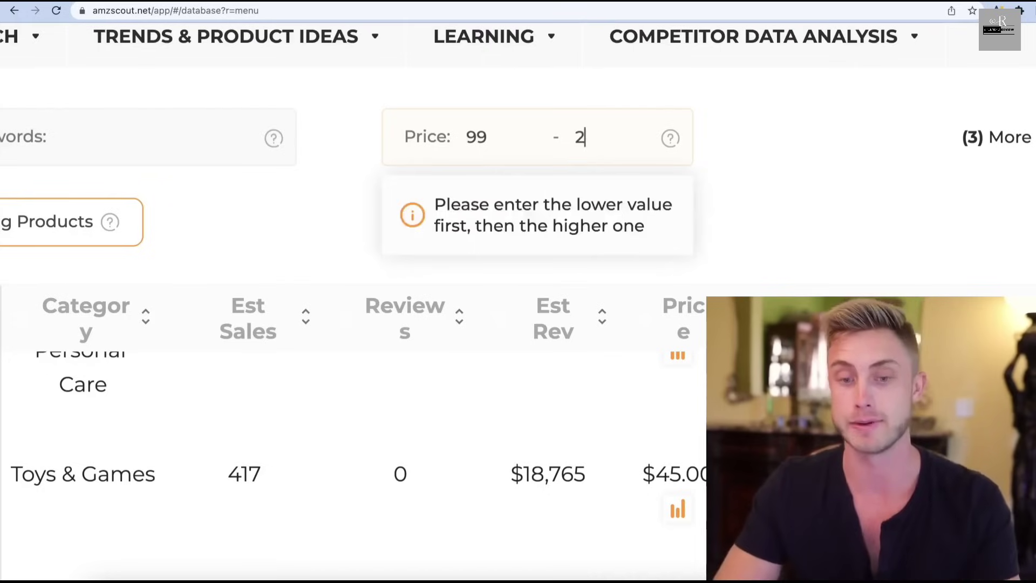
type("50")
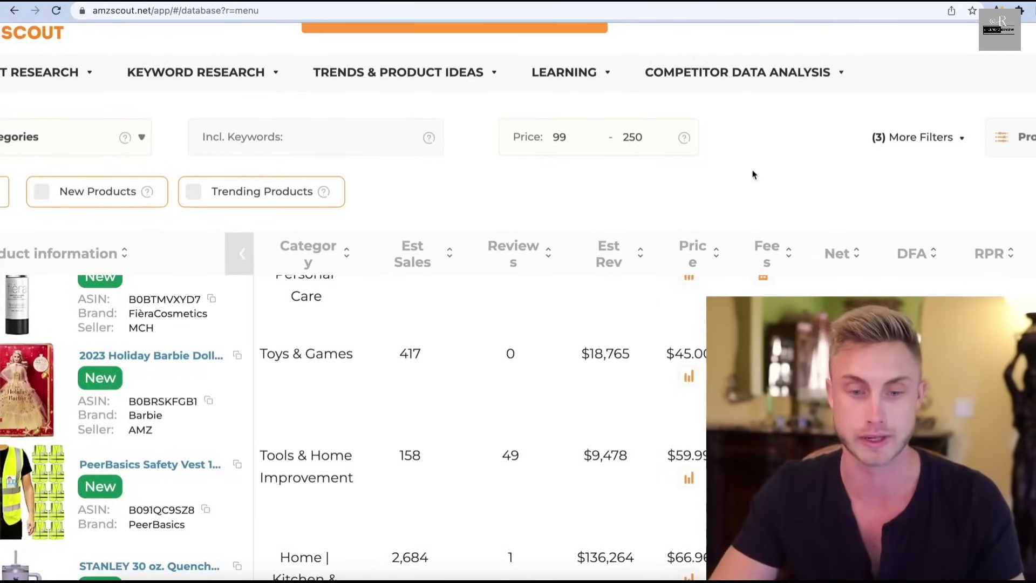
key("super+minus")
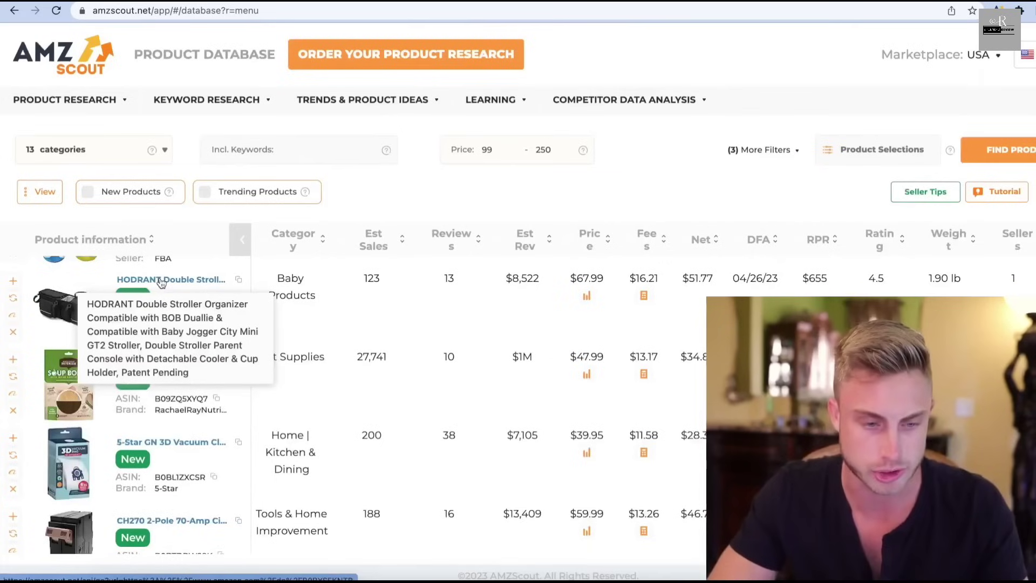
Step: Look through the listed products, examining the double stroller organizer's estimated sales and the Stanley tumblers' sales, prices and reviews
scroll(161, 282, "up", 2)
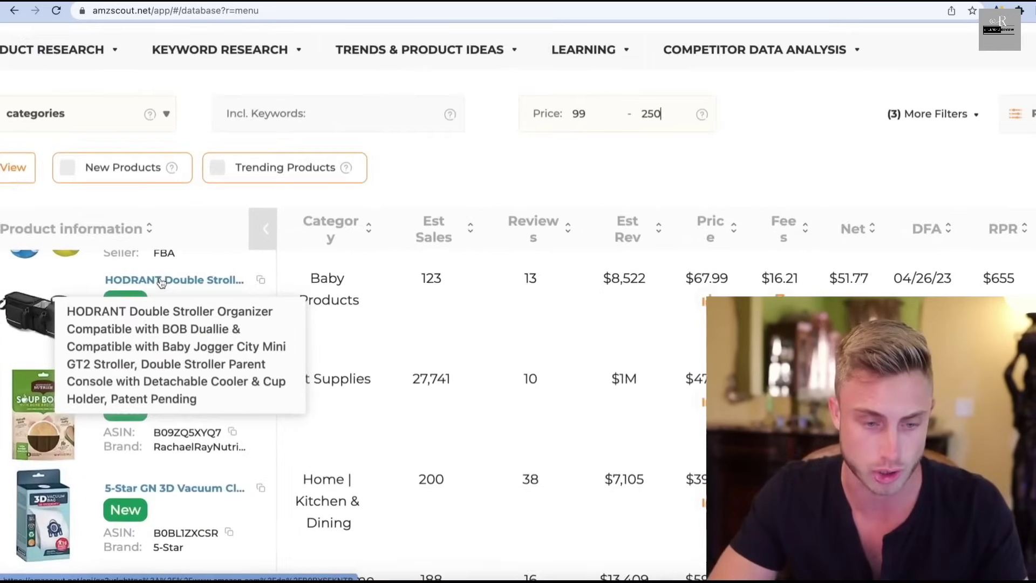
scroll(160, 282, "down", 2)
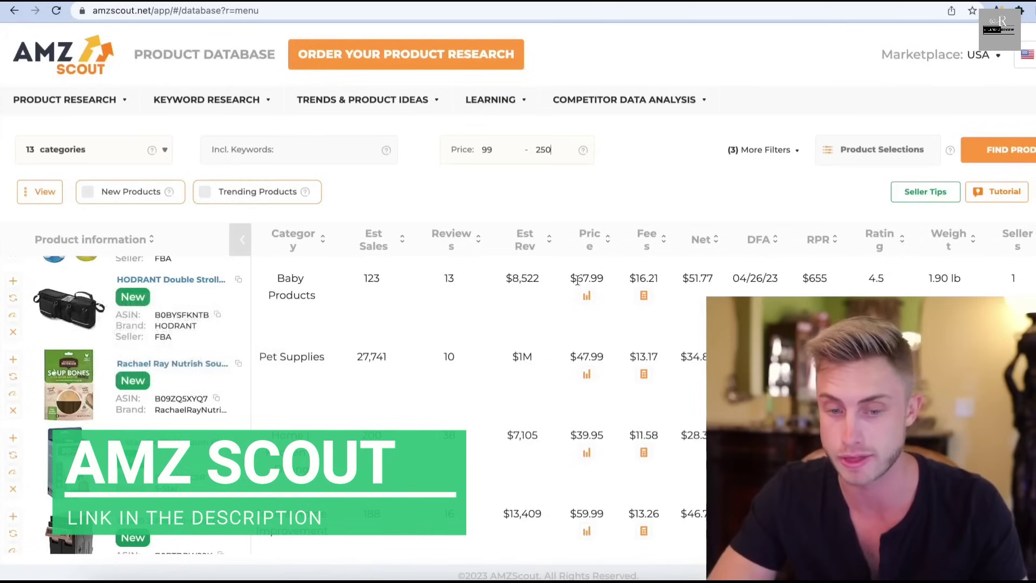
double_click(383, 280)
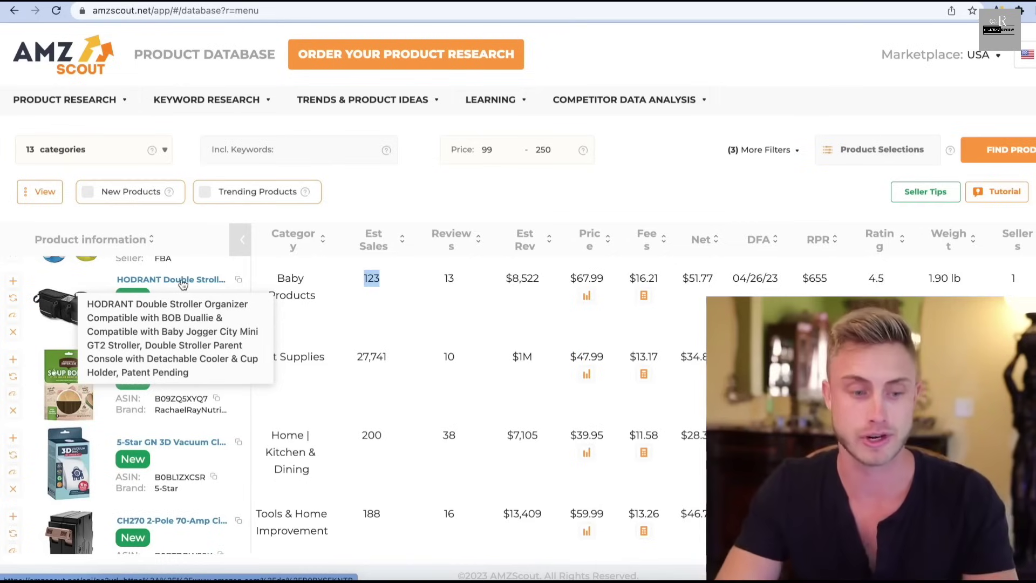
scroll(205, 355, "up", 10)
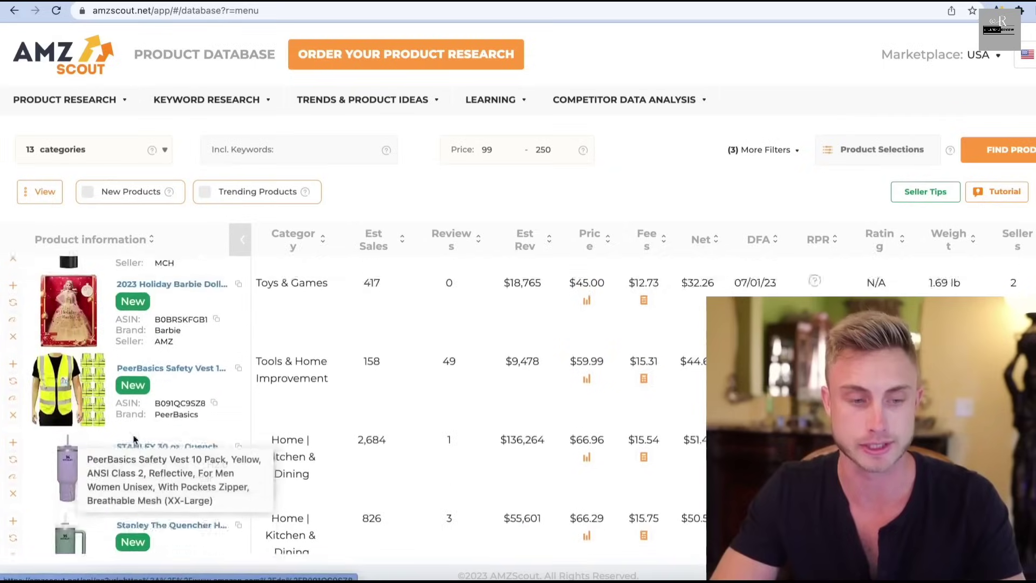
scroll(119, 378, "down", 4)
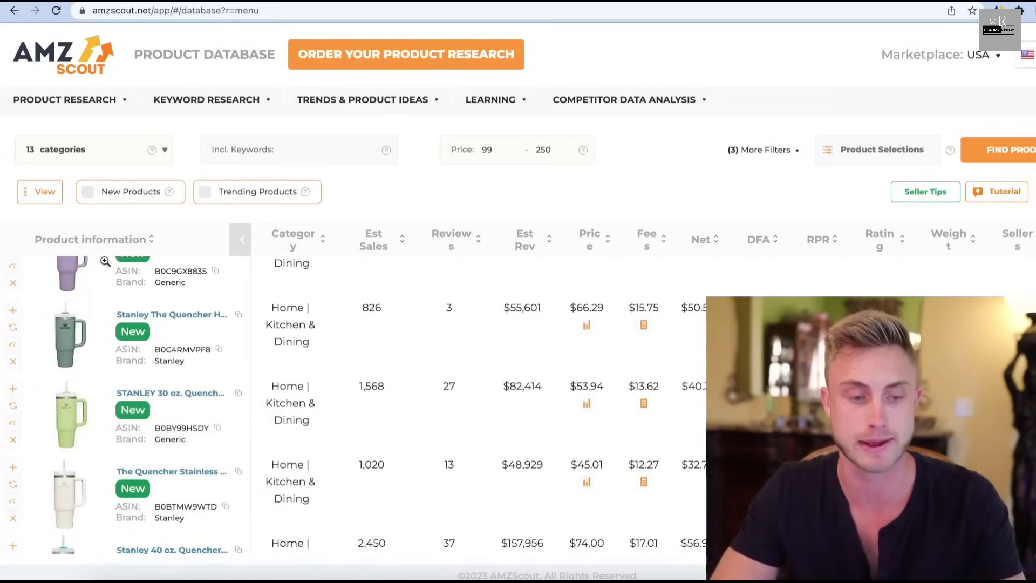
scroll(98, 443, "down", 1)
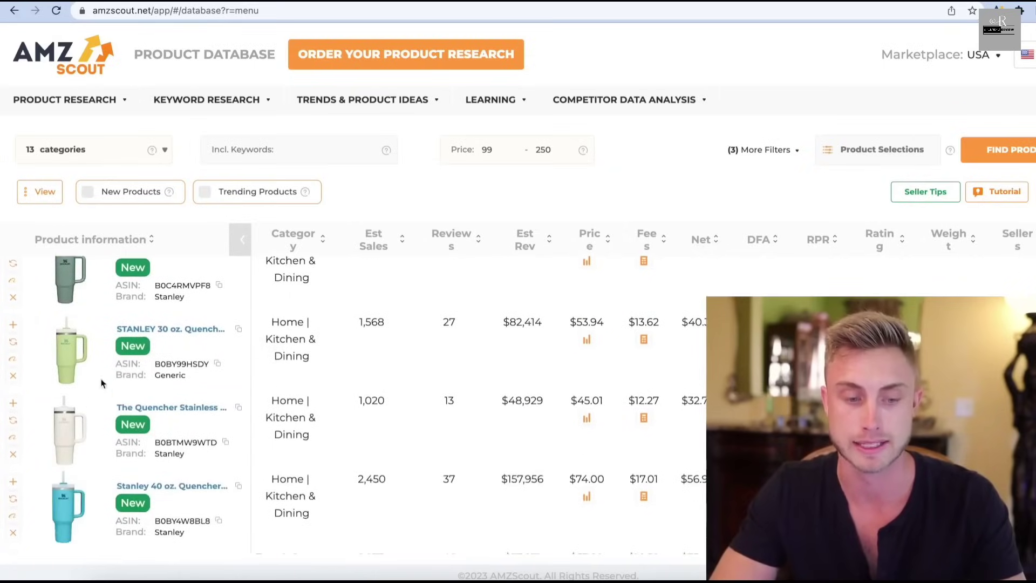
Step: Expand the additional filters and enter "mug, tshirt" as excluded keywords
left_click(767, 151)
left_click(681, 441)
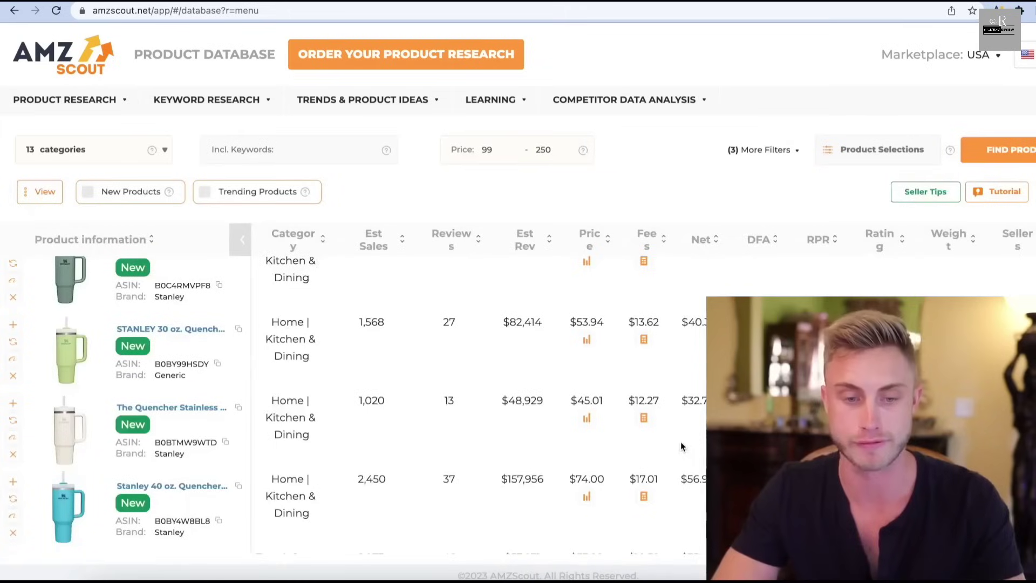
left_click(768, 157)
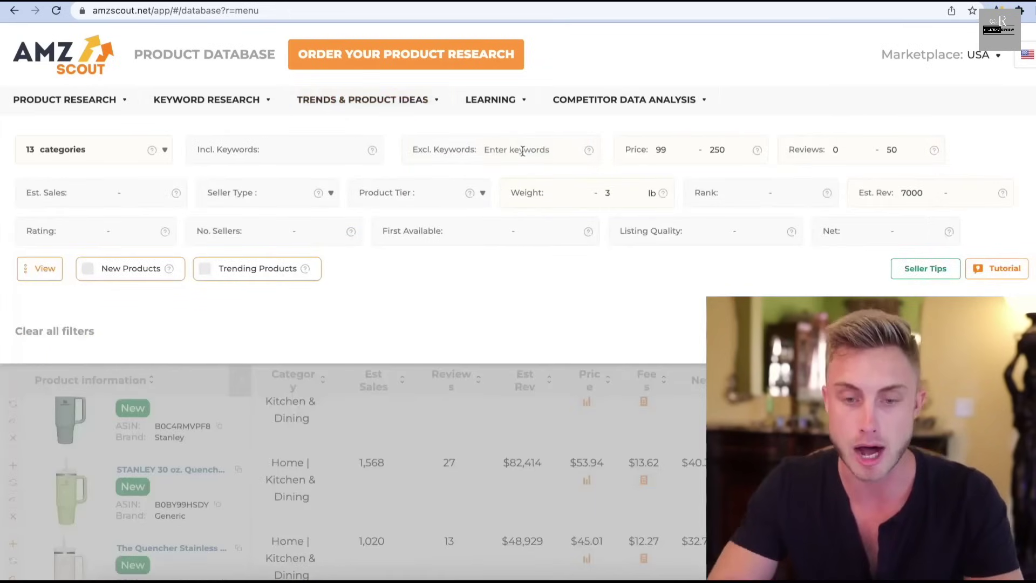
type("mug, tshirt")
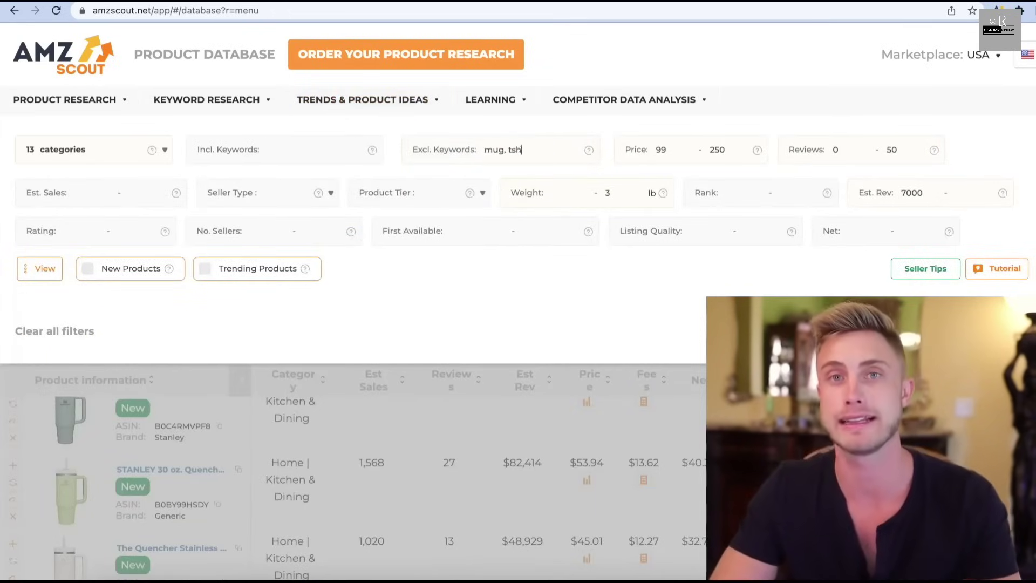